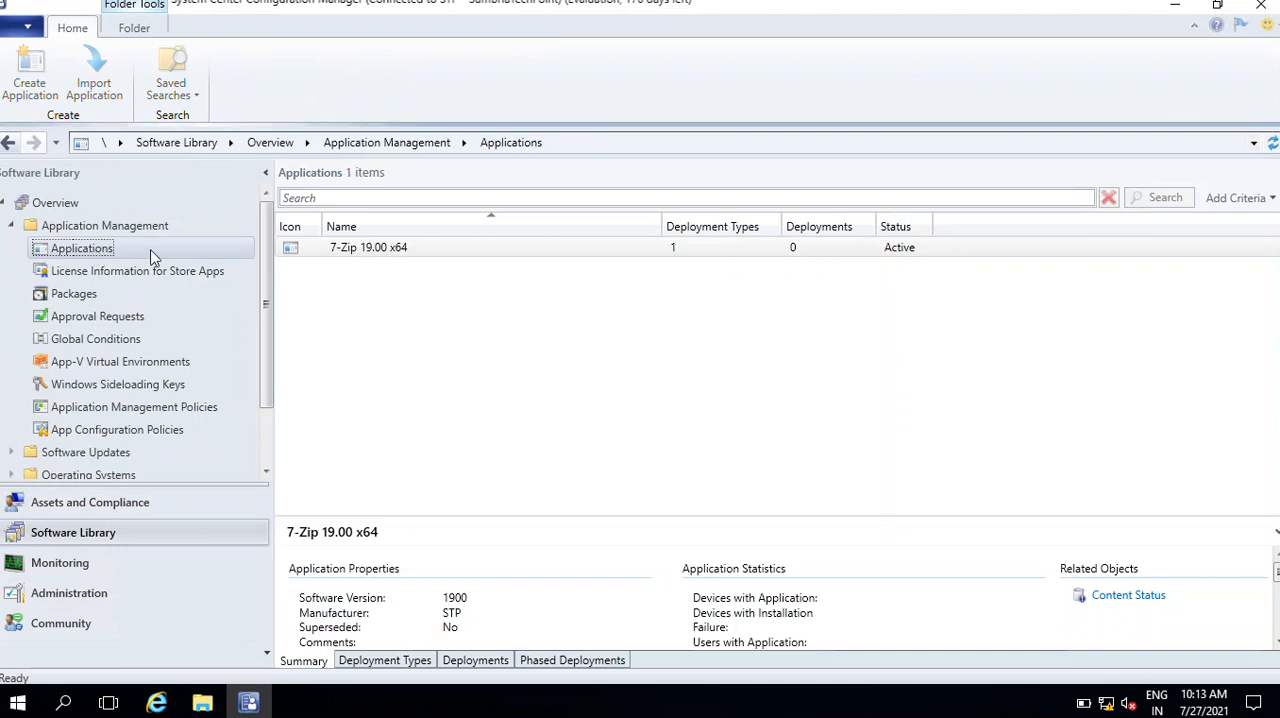
Start creating a new deployment type for the 7-Zip 19.00 x64 application
left_click(375, 258)
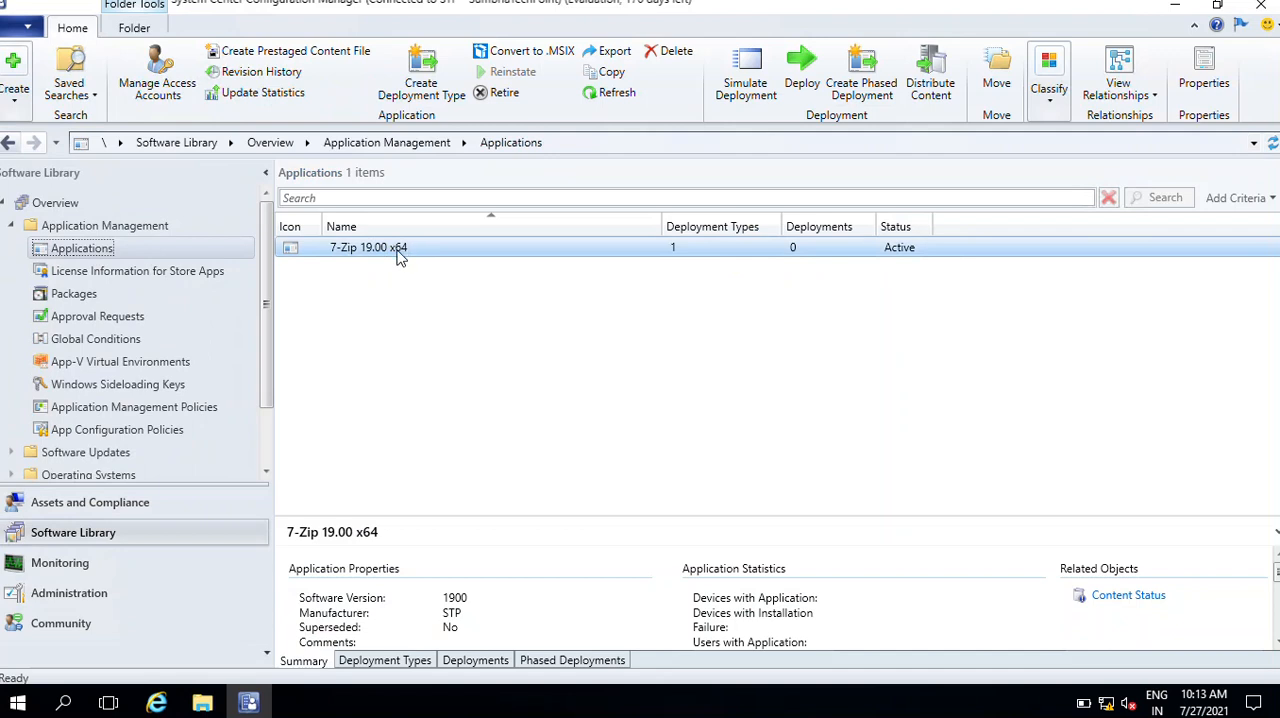
right_click(398, 256)
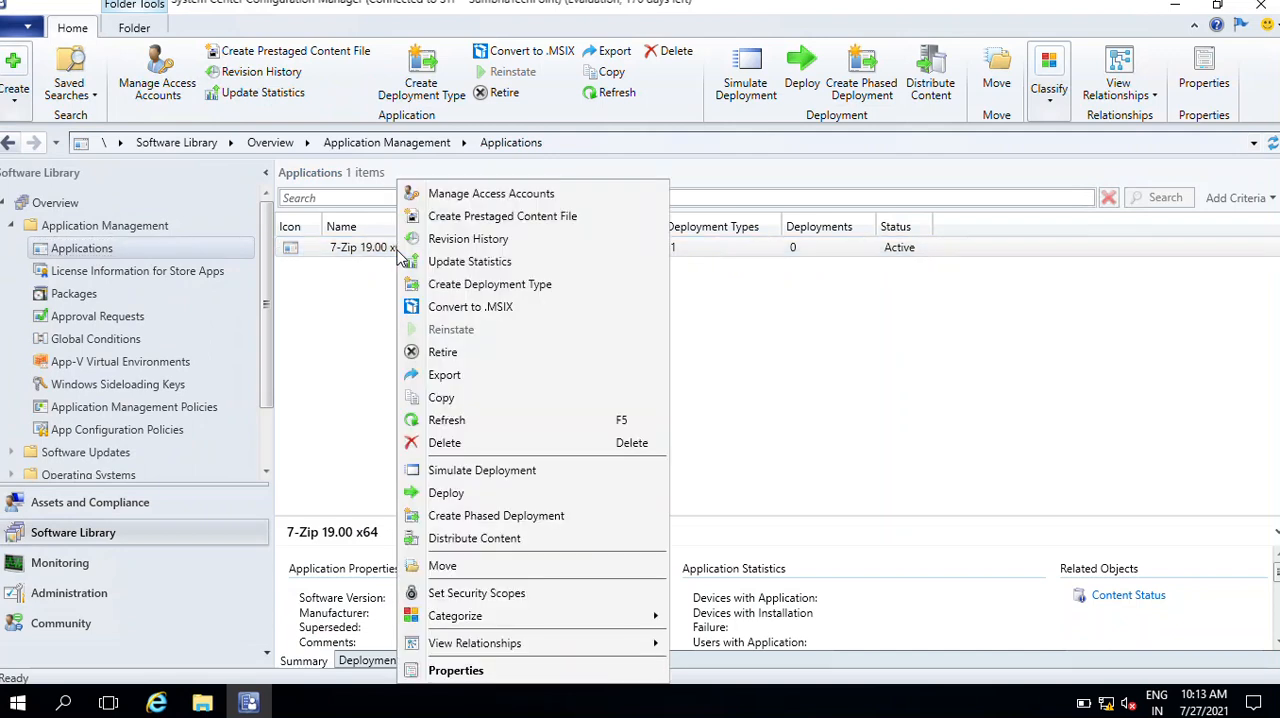
left_click(542, 288)
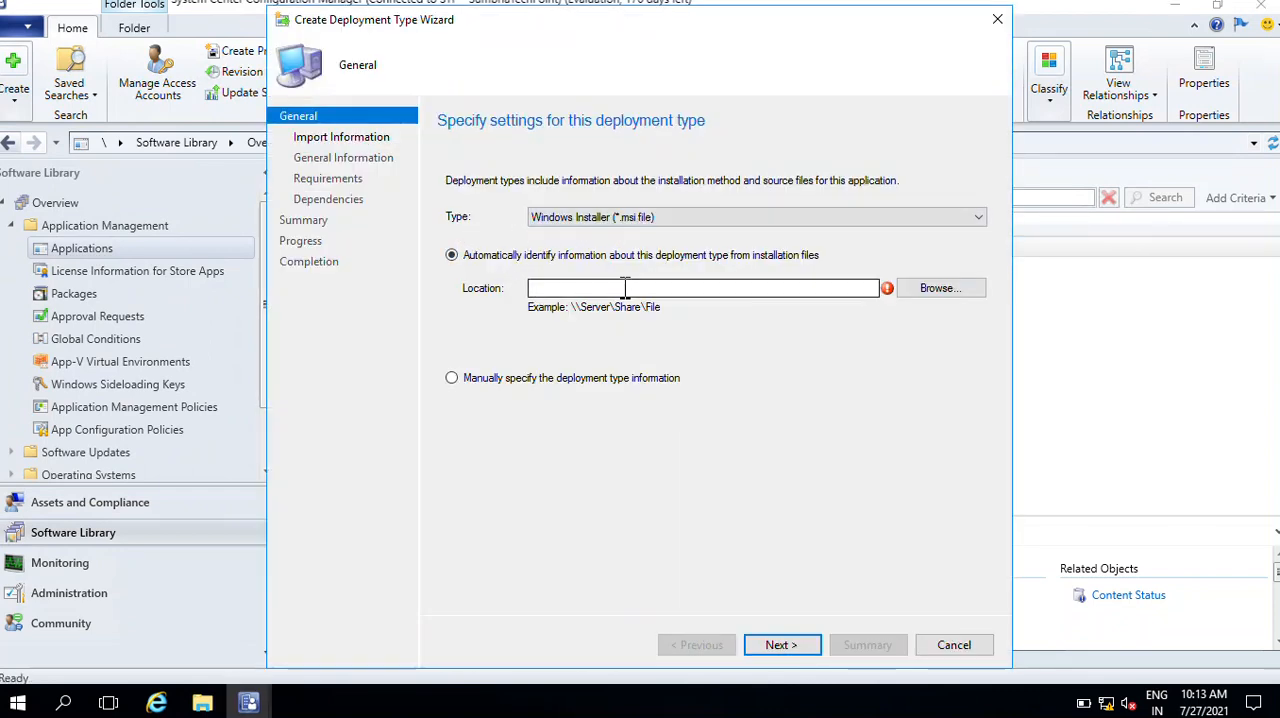
Open the SoftwareApplications shared folder on the \\sccm server in a file window
left_click(34, 705)
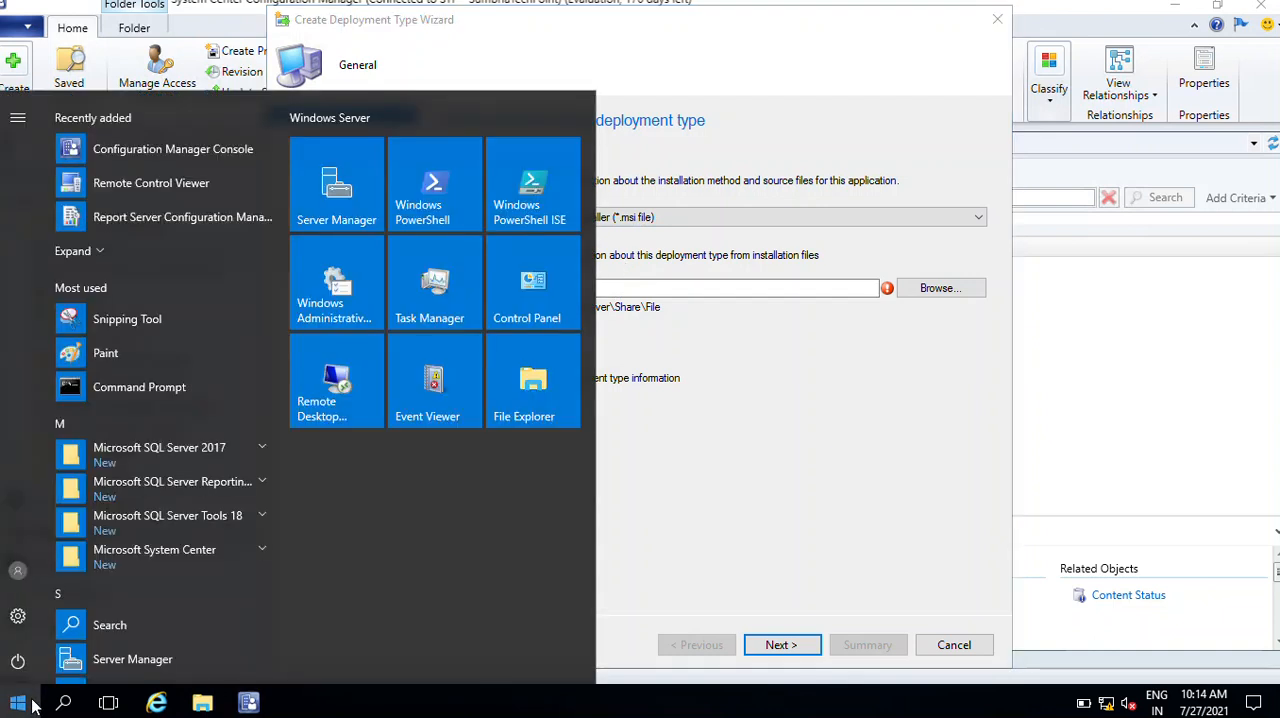
type("\\\\")
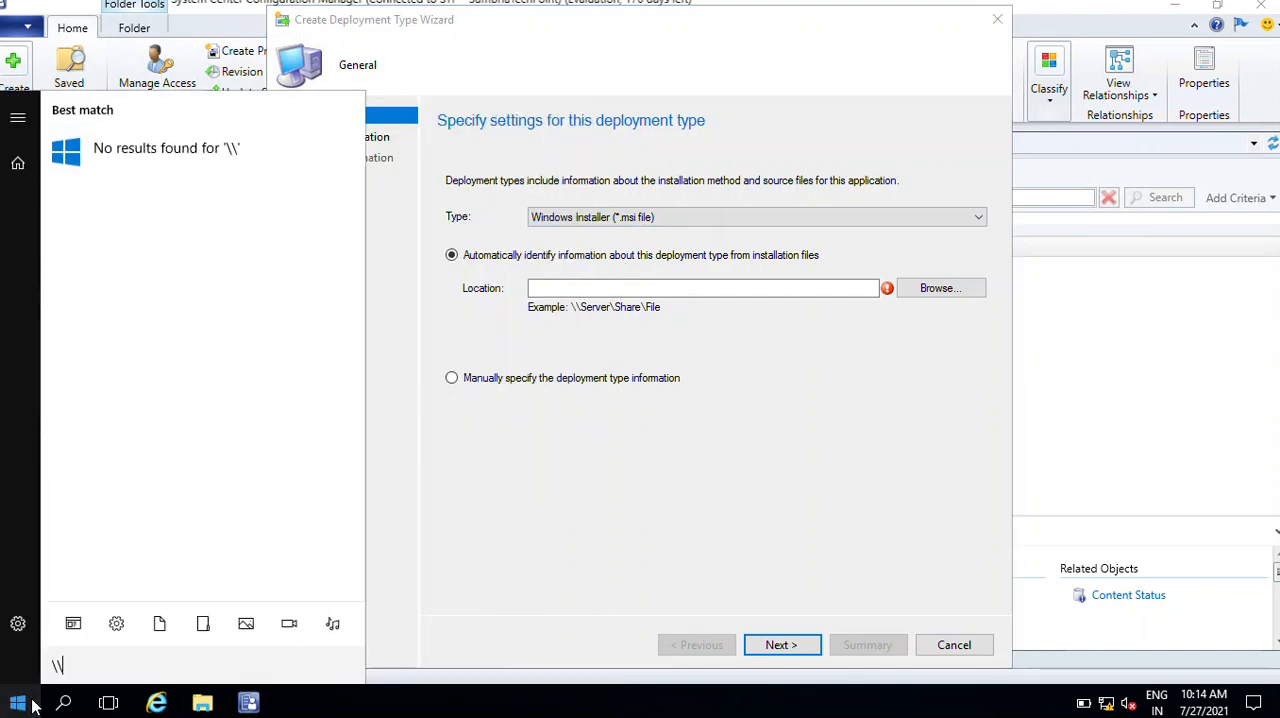
type("s")
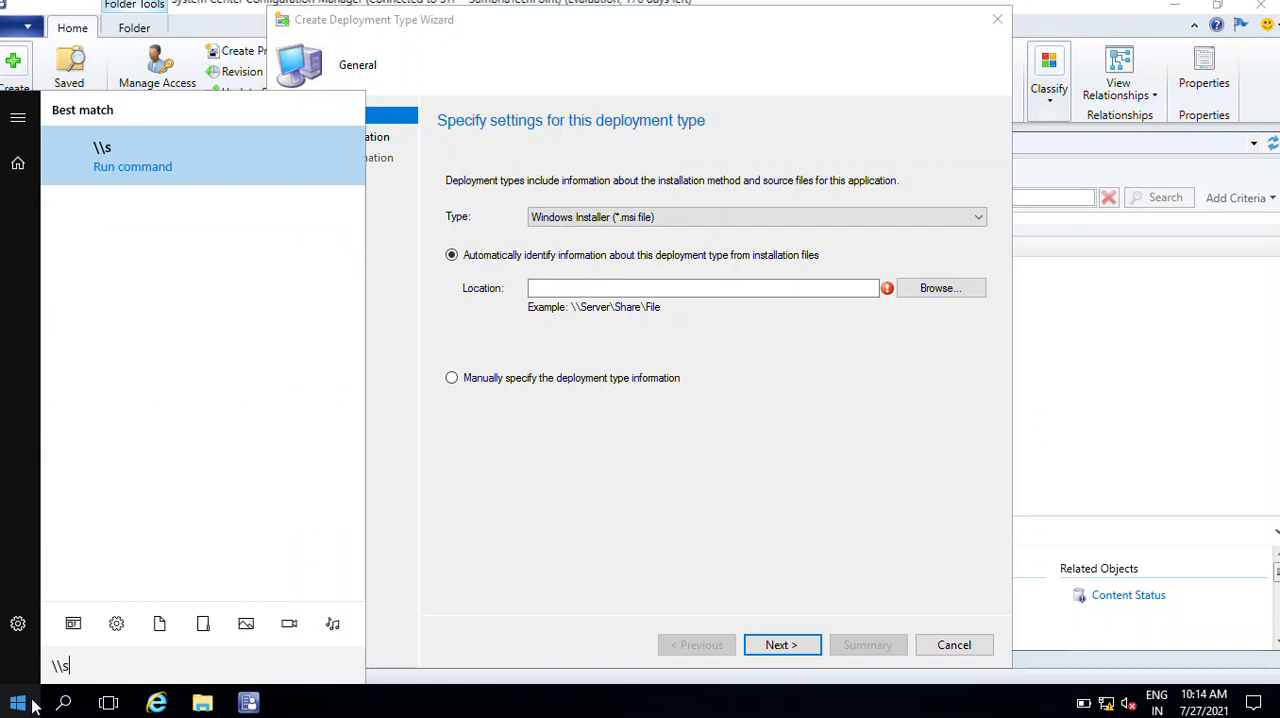
type("ccm")
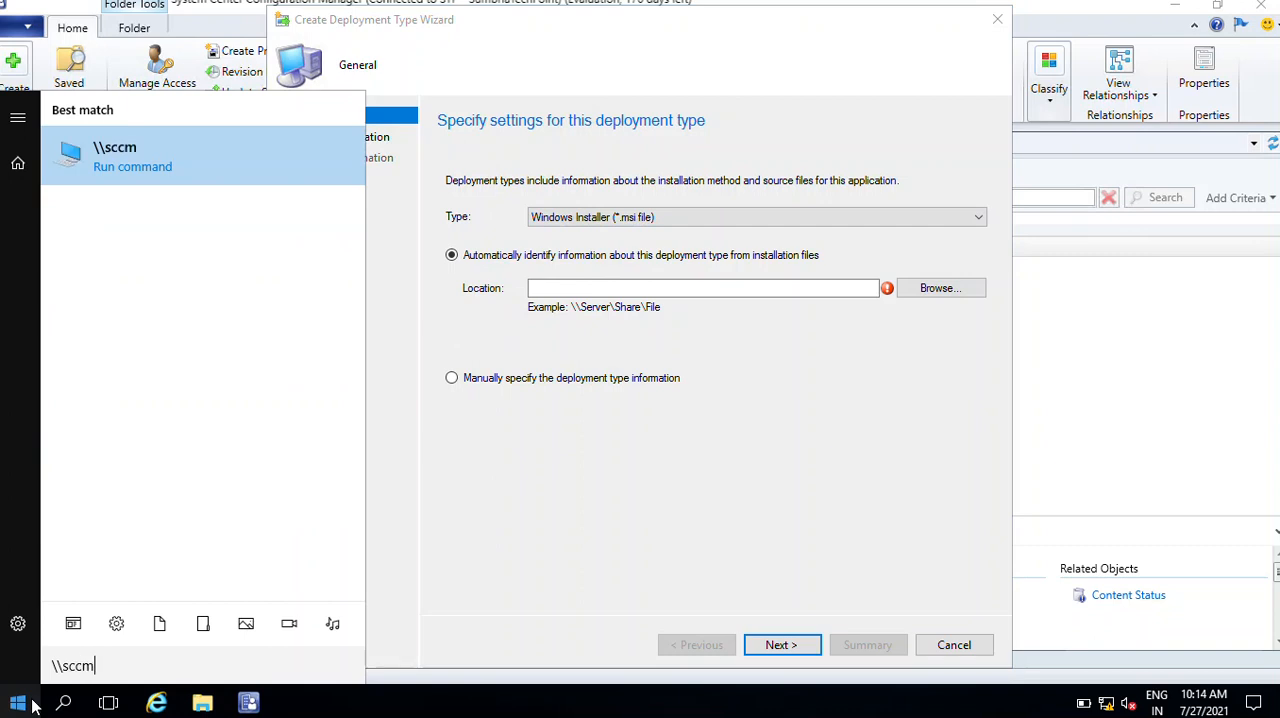
key("Return")
left_click(866, 230)
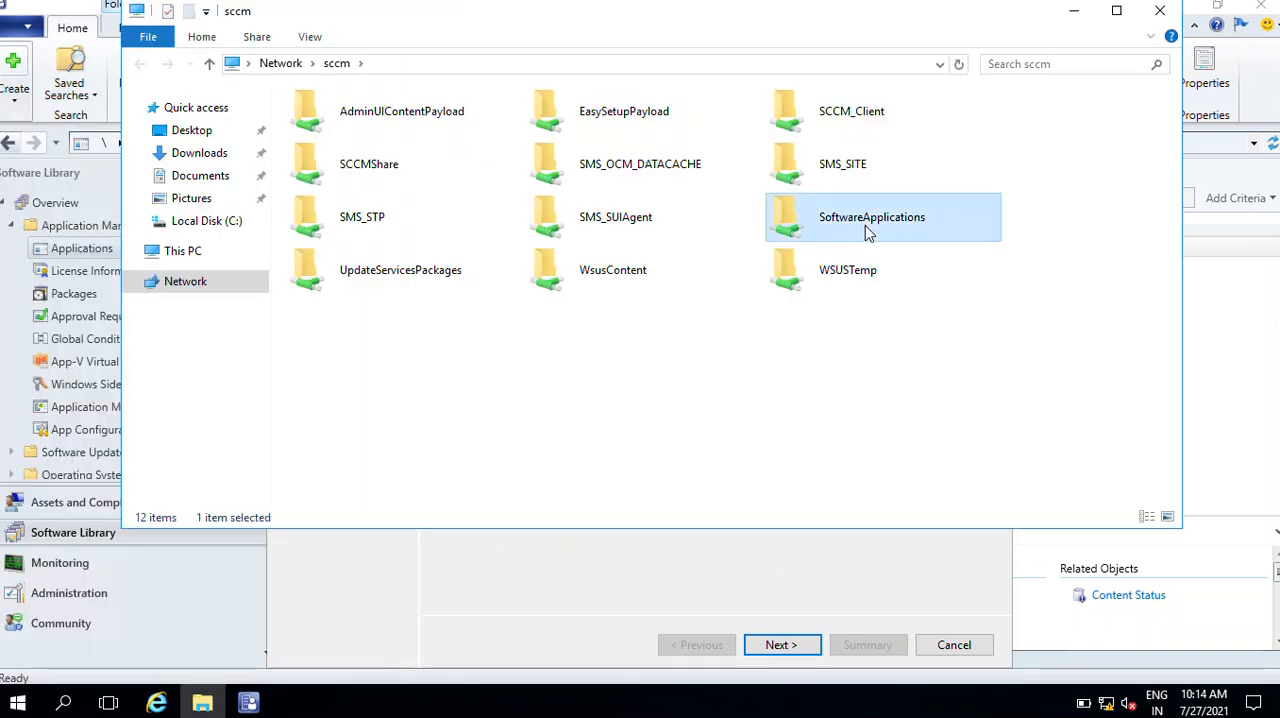
double_click(866, 230)
Complete the folder's address to \\sccm\SoftwareApplications\7z1900.msi and copy that full path
left_click(676, 63)
left_click(676, 63)
type("\\\\sccm\\SoftwareApplications\\")
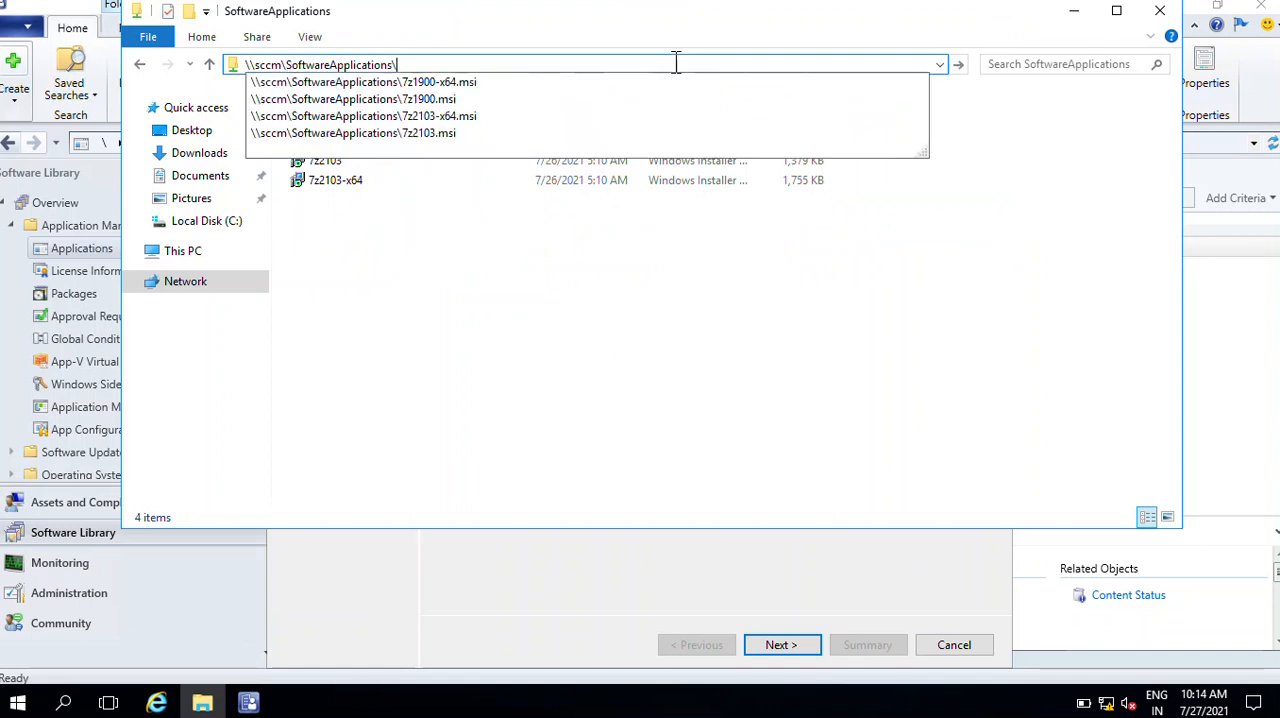
key("Down")
key("Down")
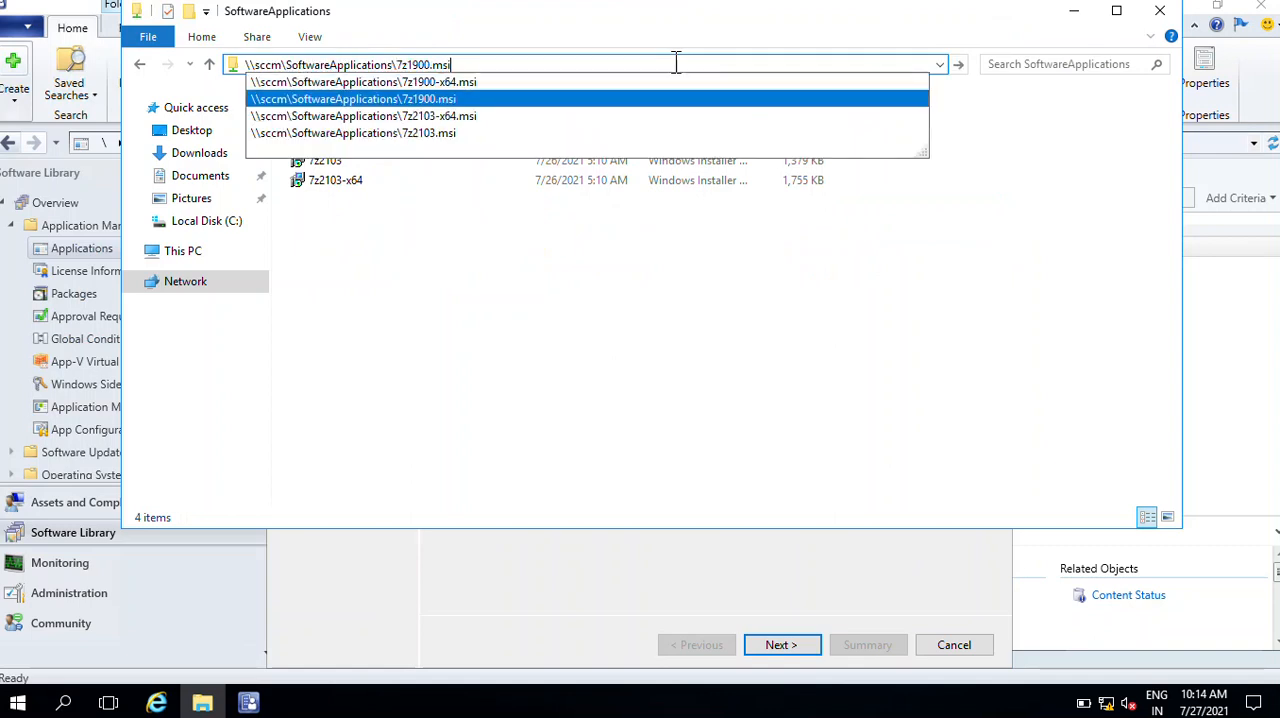
left_click_drag(452, 64, 155, 70)
key("ctrl+c")
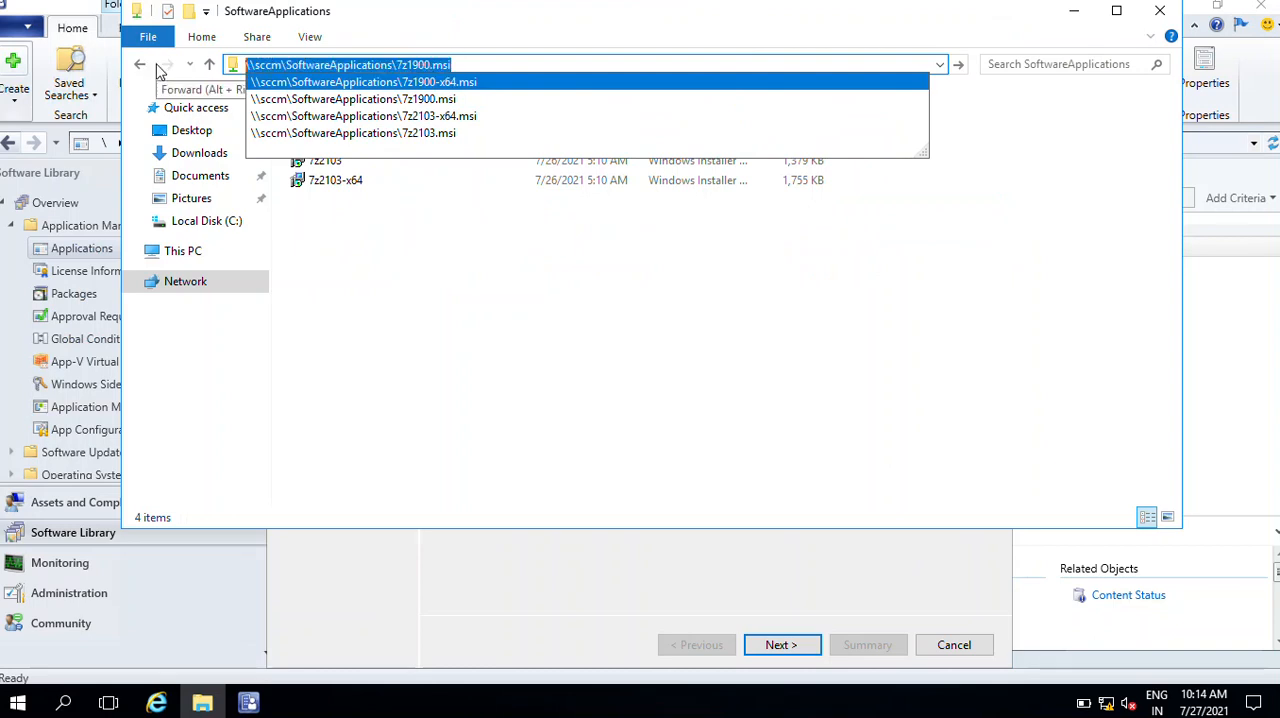
Set the Windows Installer deployment type's location to \\sccm\SoftwareApplications\7z1900.msi, import its information despite the unverified publisher, and proceed to the general information
left_click(608, 589)
left_click(630, 288)
right_click(630, 288)
left_click(709, 369)
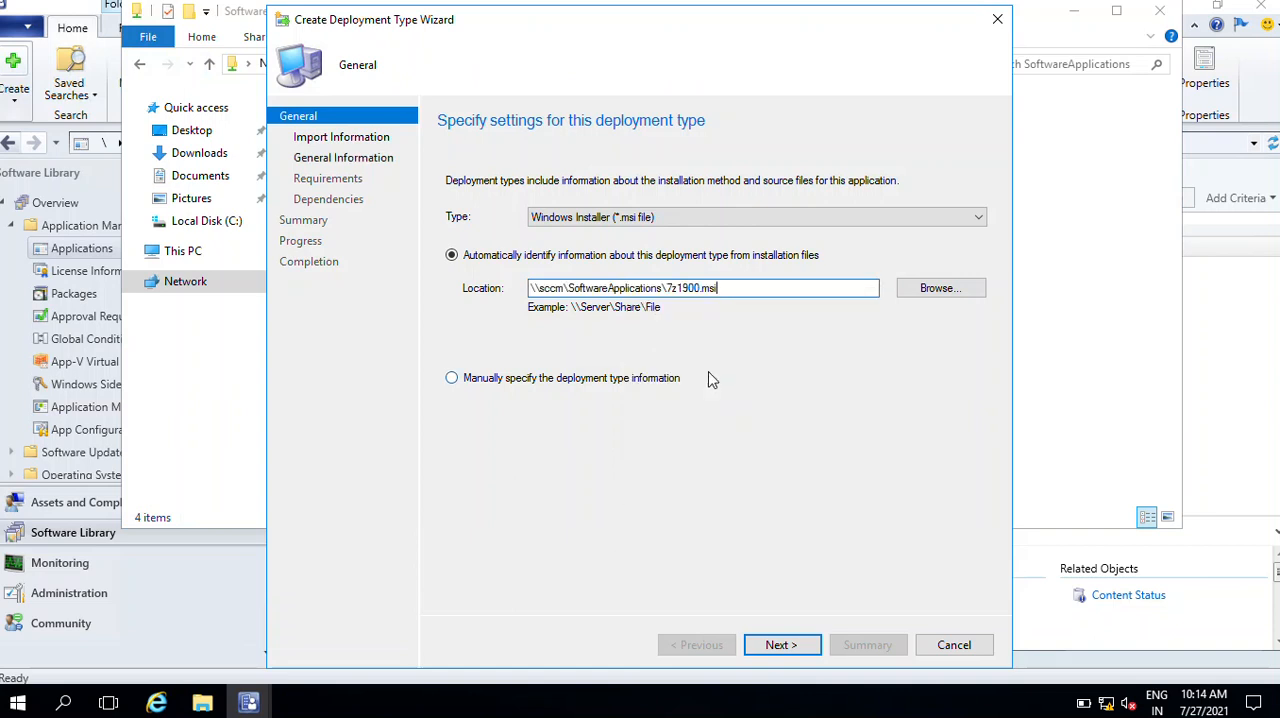
left_click(780, 645)
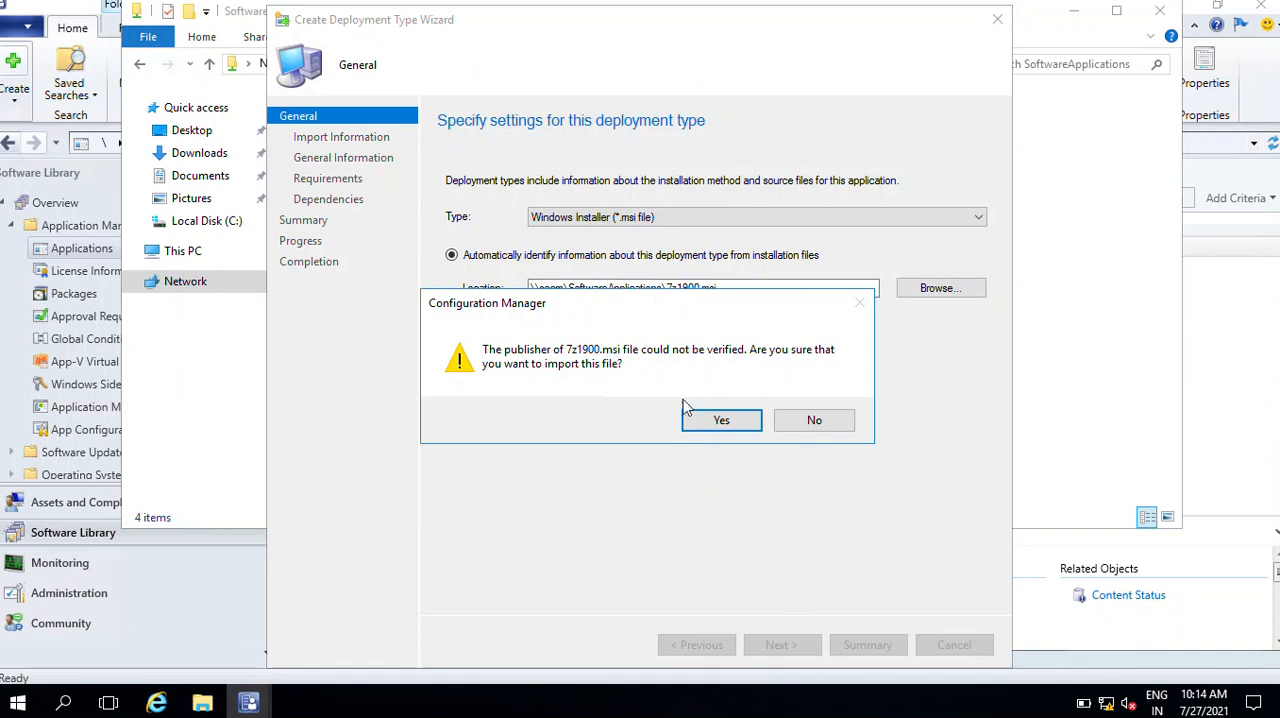
left_click(716, 421)
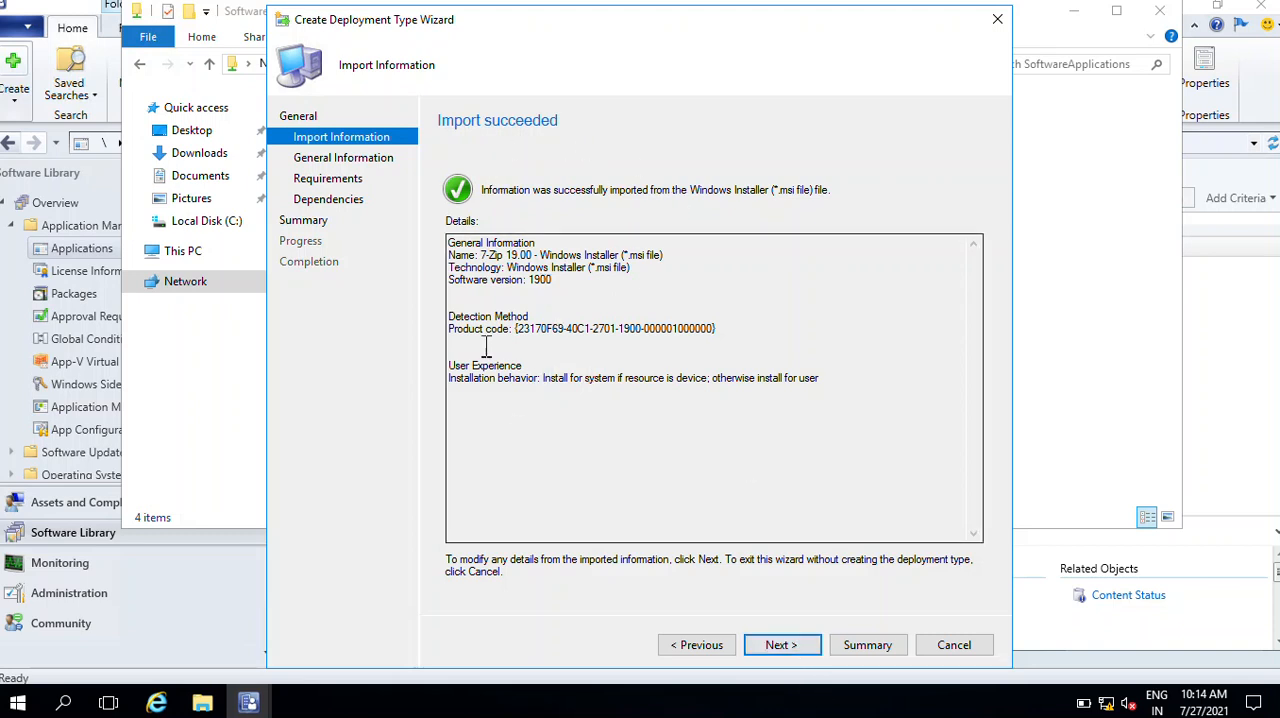
left_click_drag(449, 316, 736, 342)
left_click_drag(450, 378, 840, 389)
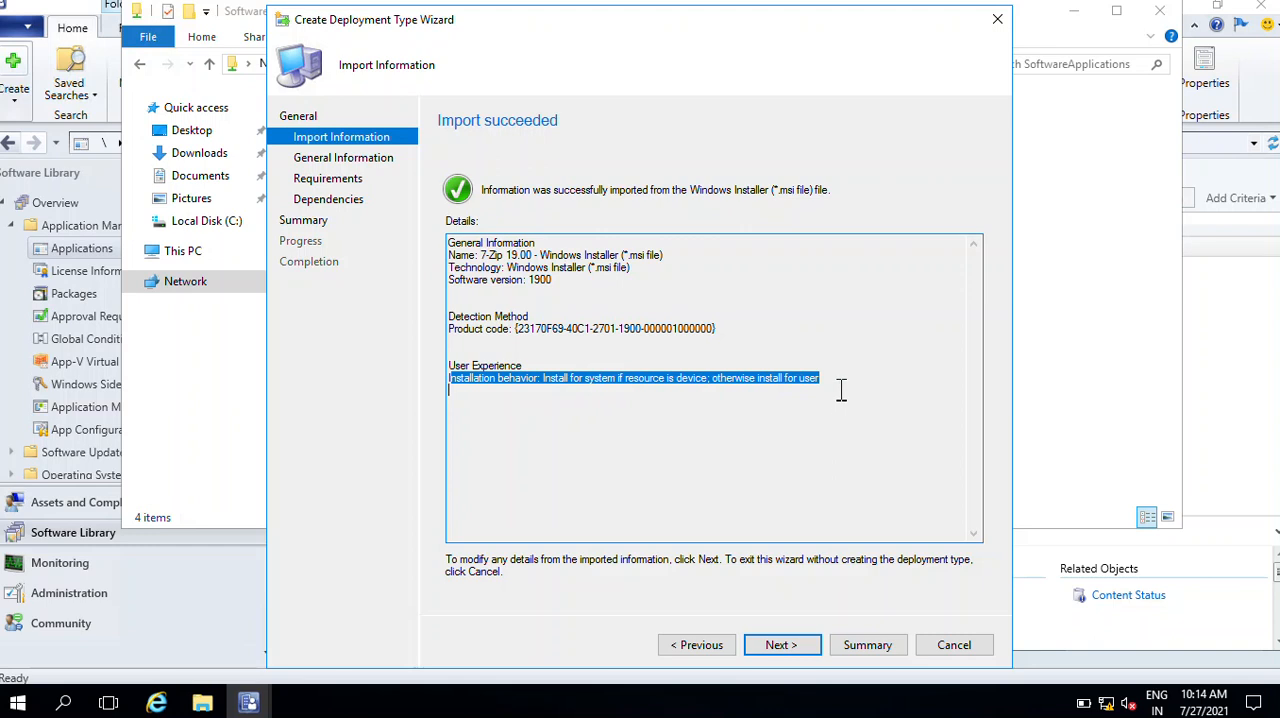
left_click(781, 645)
Rename the deployment type as "7-Zip 19.00 -x32 or x86", choose its installation behavior, and proceed to the requirements
left_click_drag(772, 186, 626, 190)
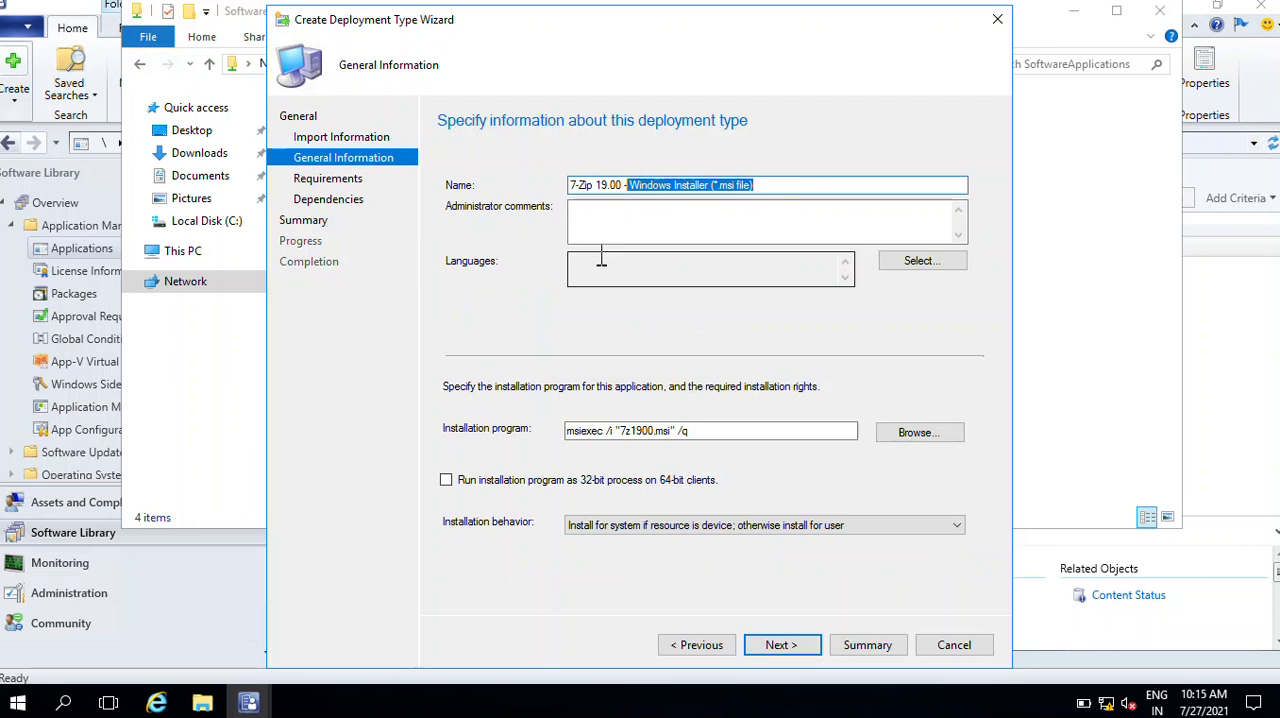
key("BackSpace")
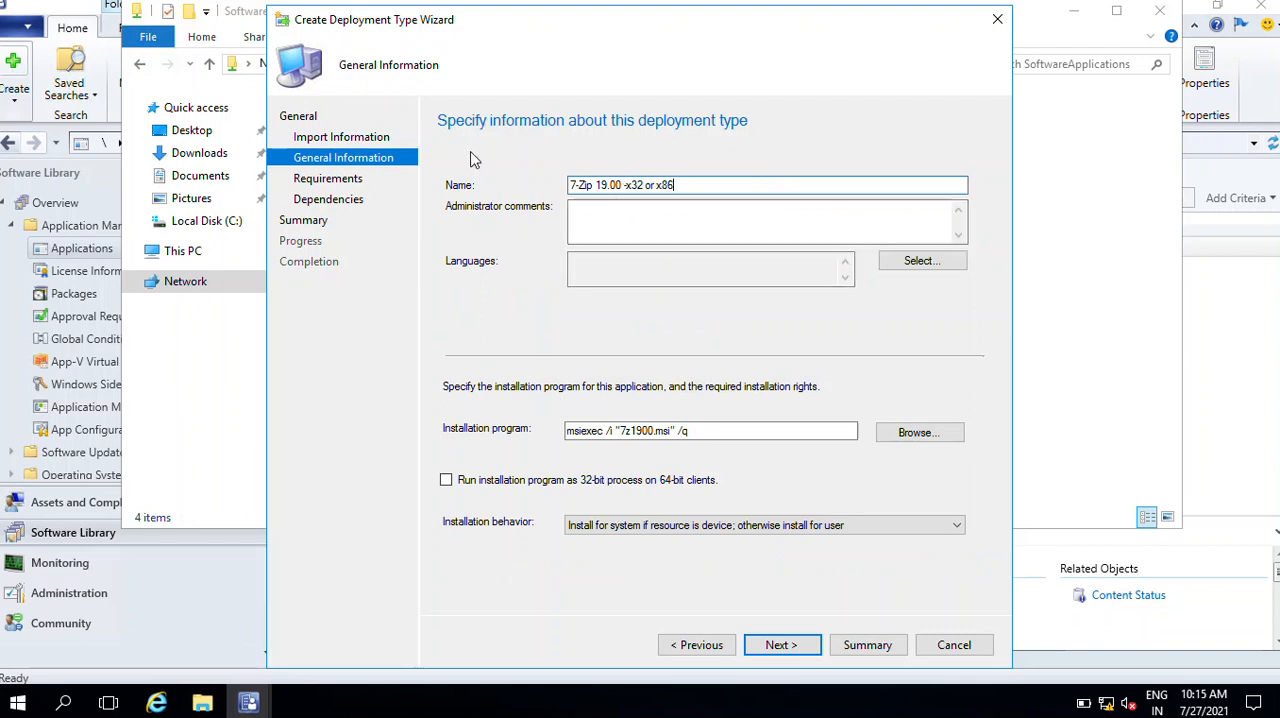
left_click(633, 224)
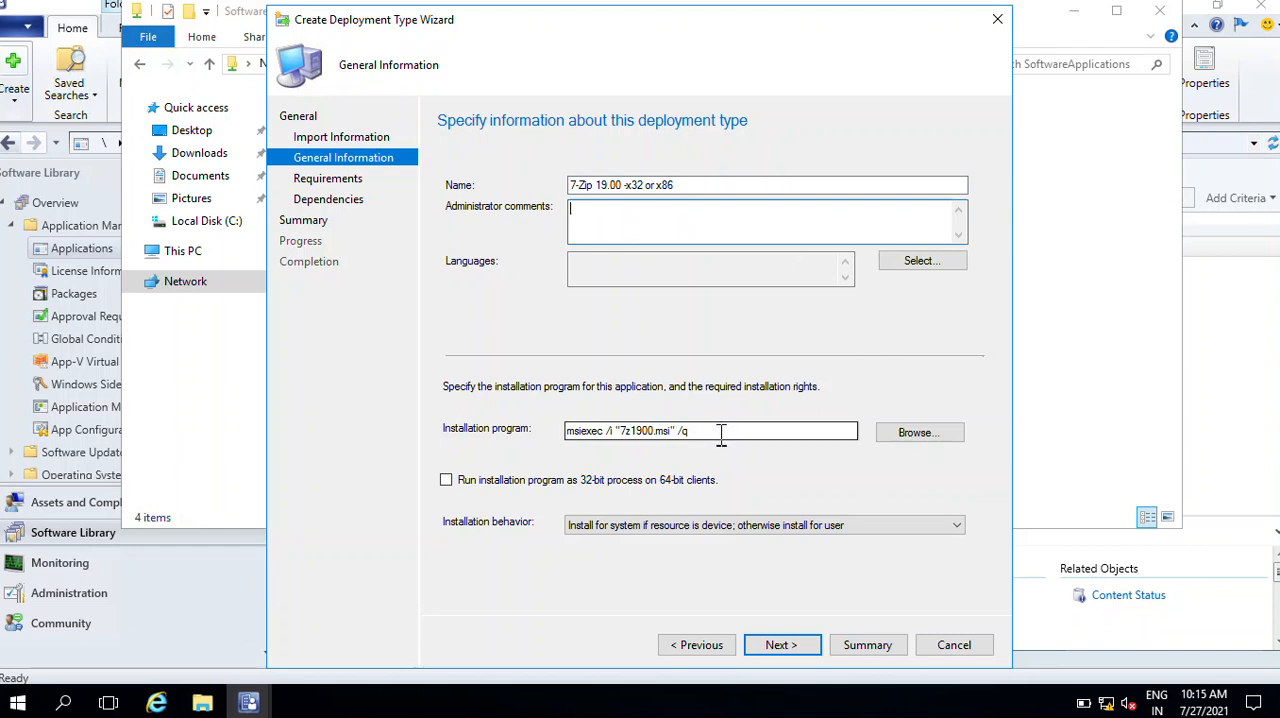
left_click_drag(723, 434, 524, 420)
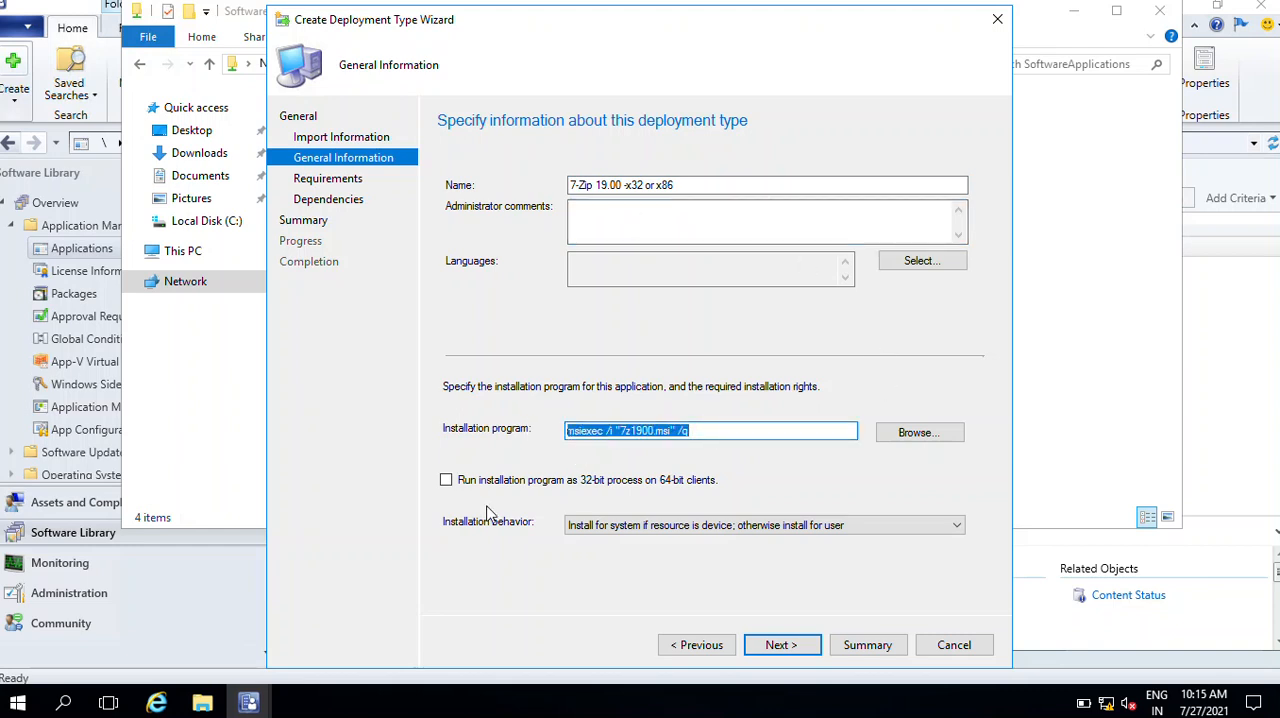
left_click(806, 528)
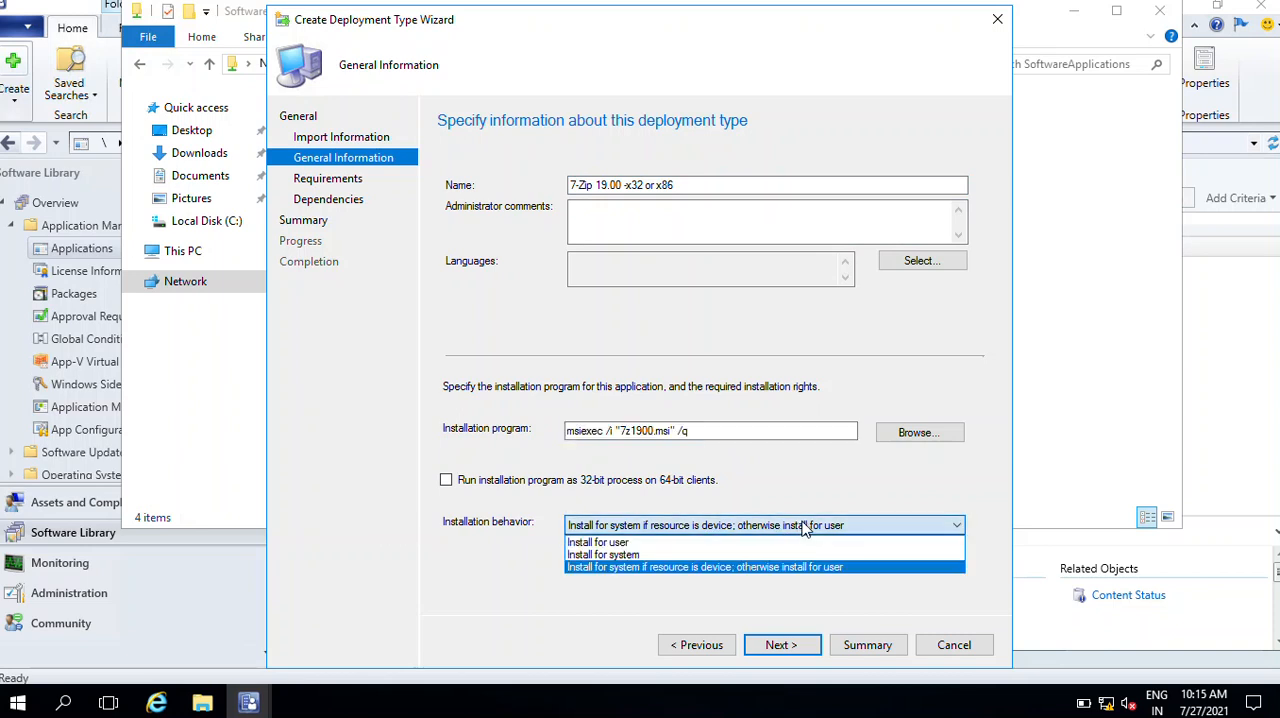
left_click(706, 547)
left_click(808, 648)
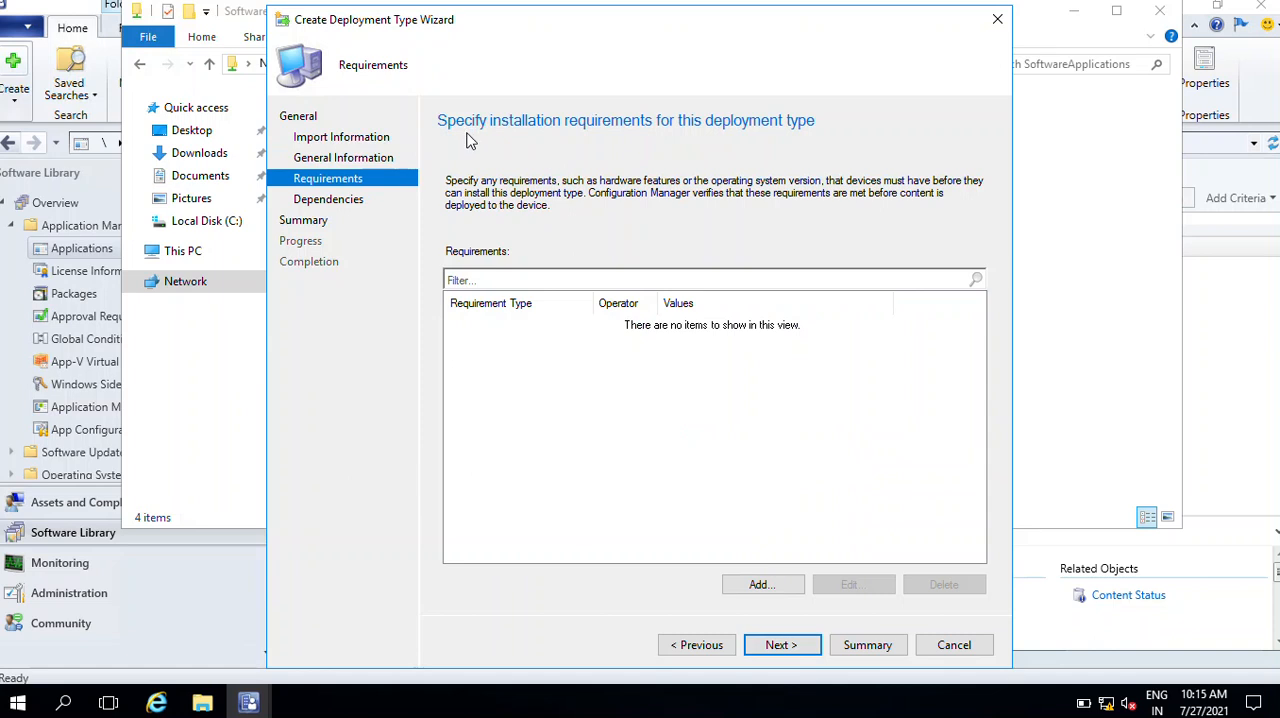
Add a device requirement that the operating system is one of All Windows 10 (32-bit)
left_click(786, 589)
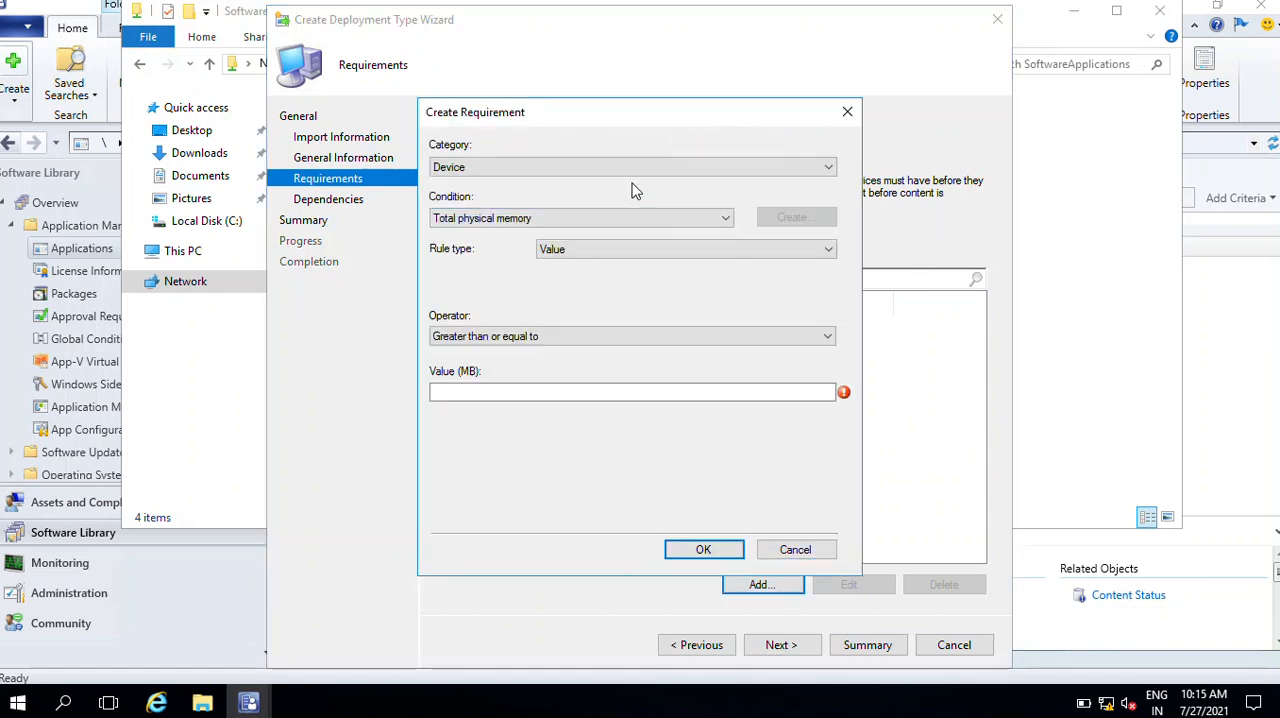
left_click(741, 337)
left_click(741, 338)
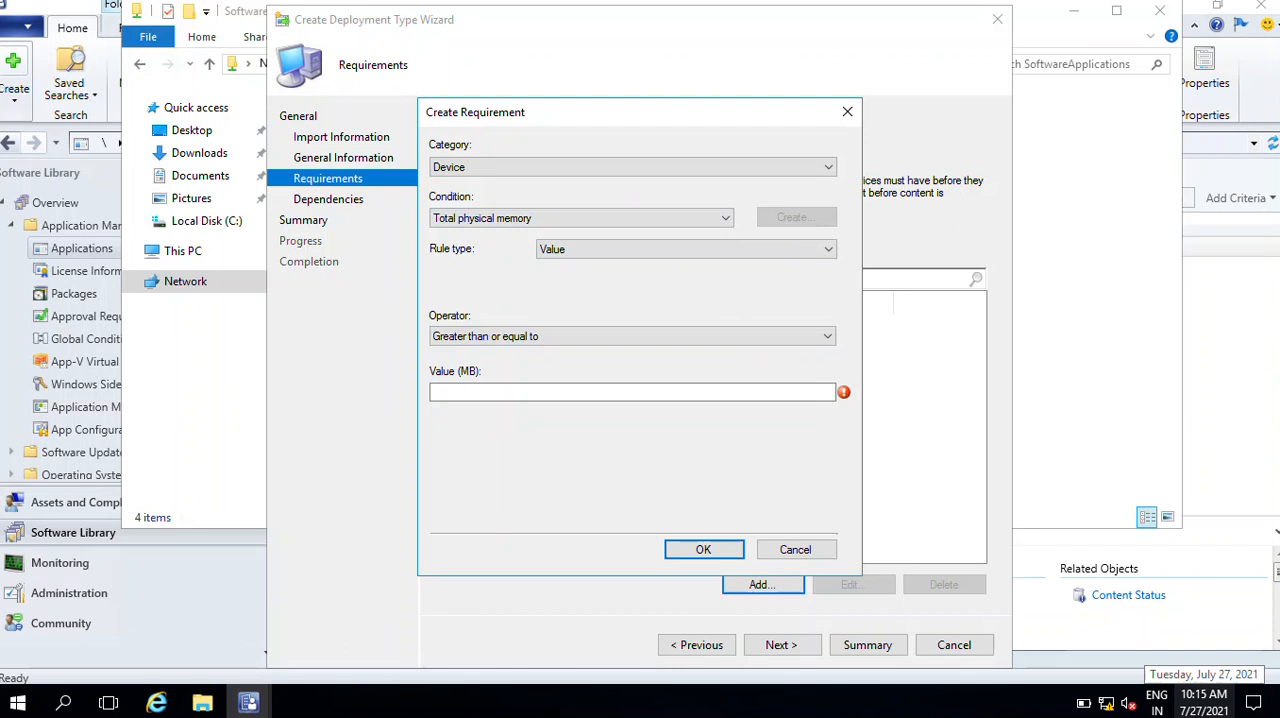
left_click(574, 220)
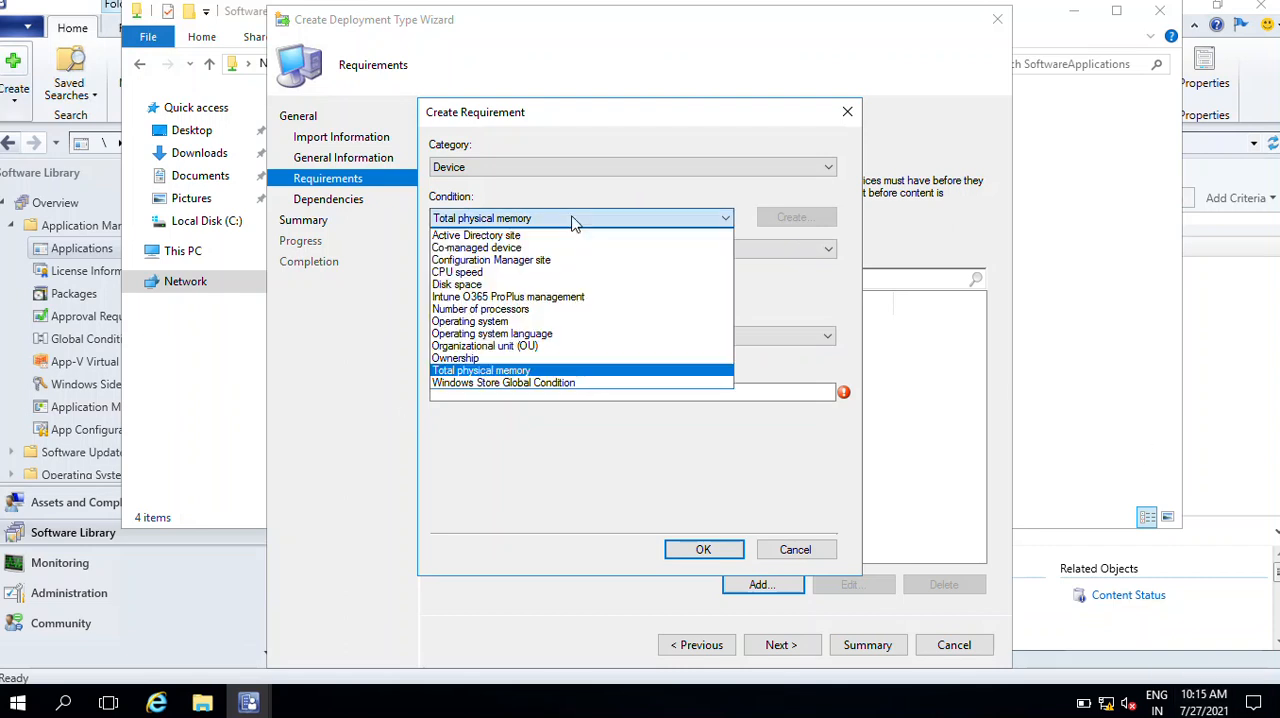
left_click(548, 321)
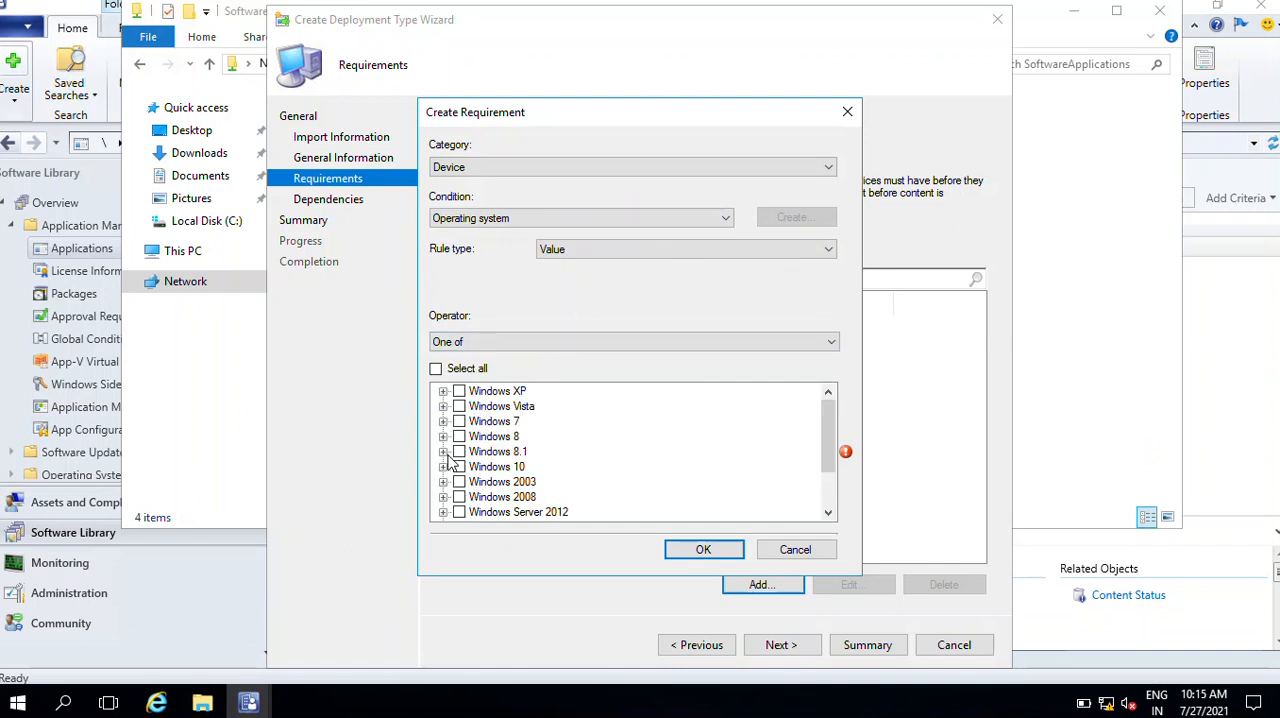
left_click(443, 467)
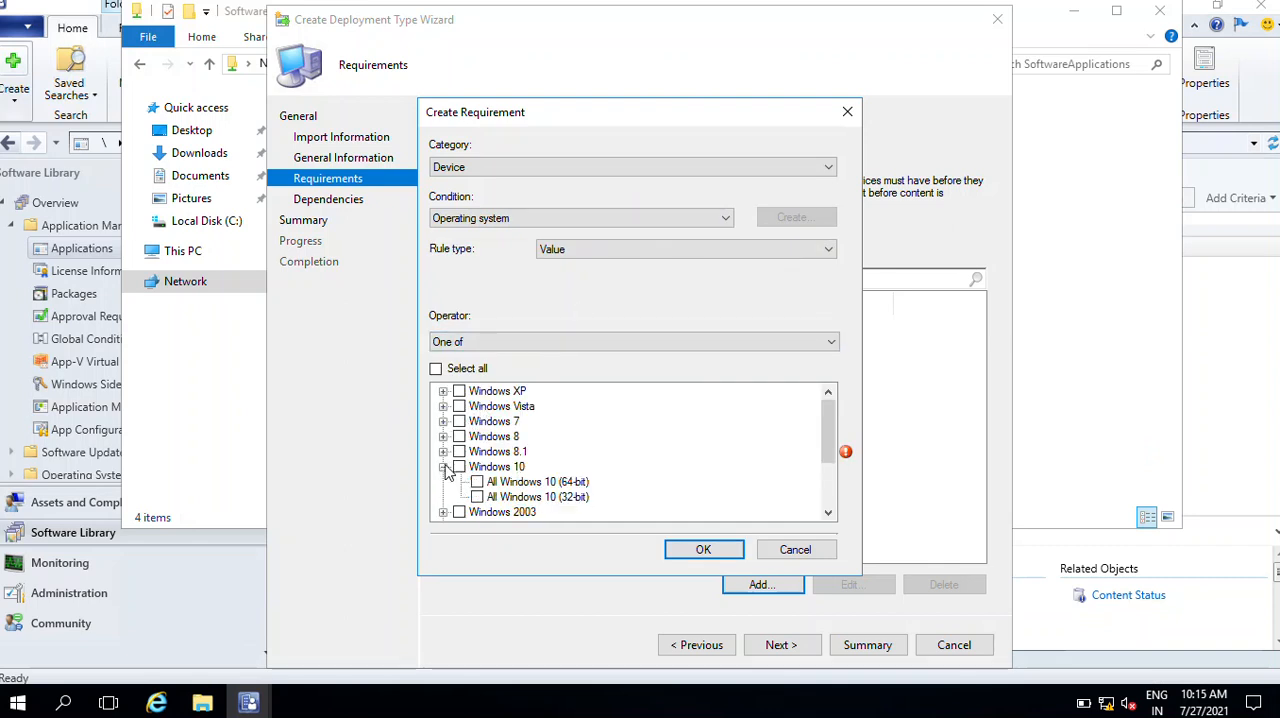
left_click(477, 497)
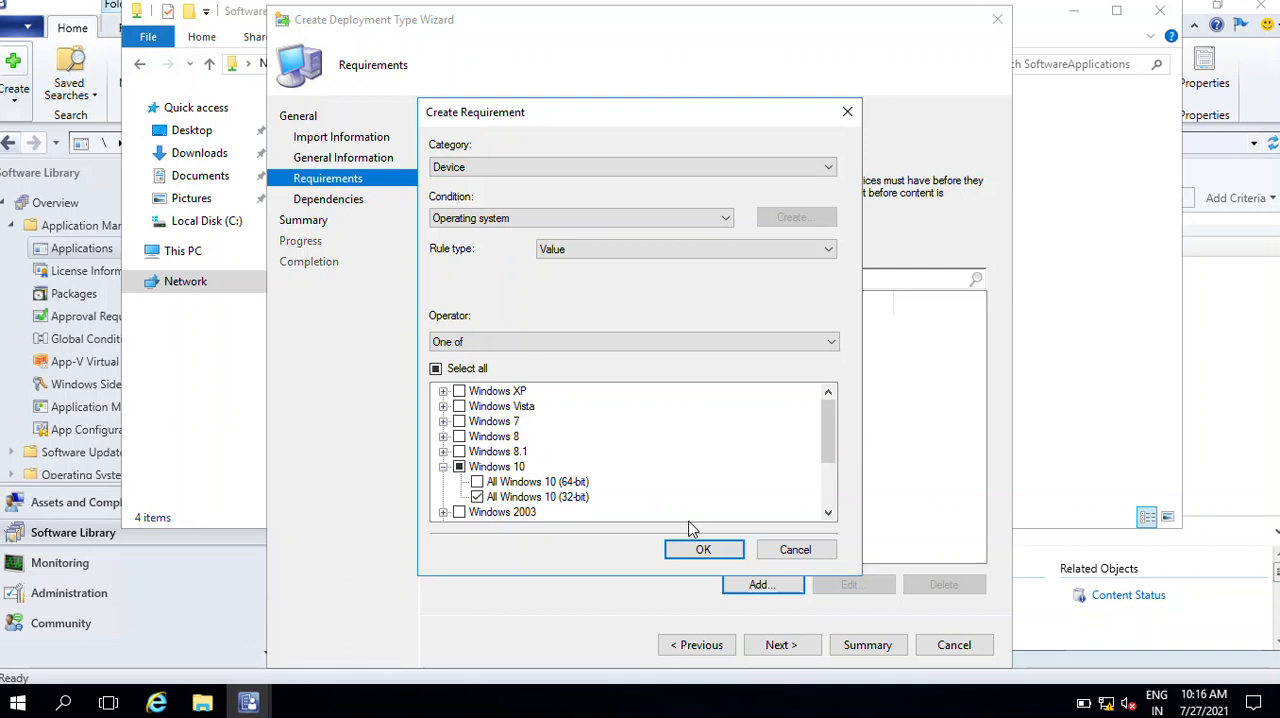
left_click(701, 552)
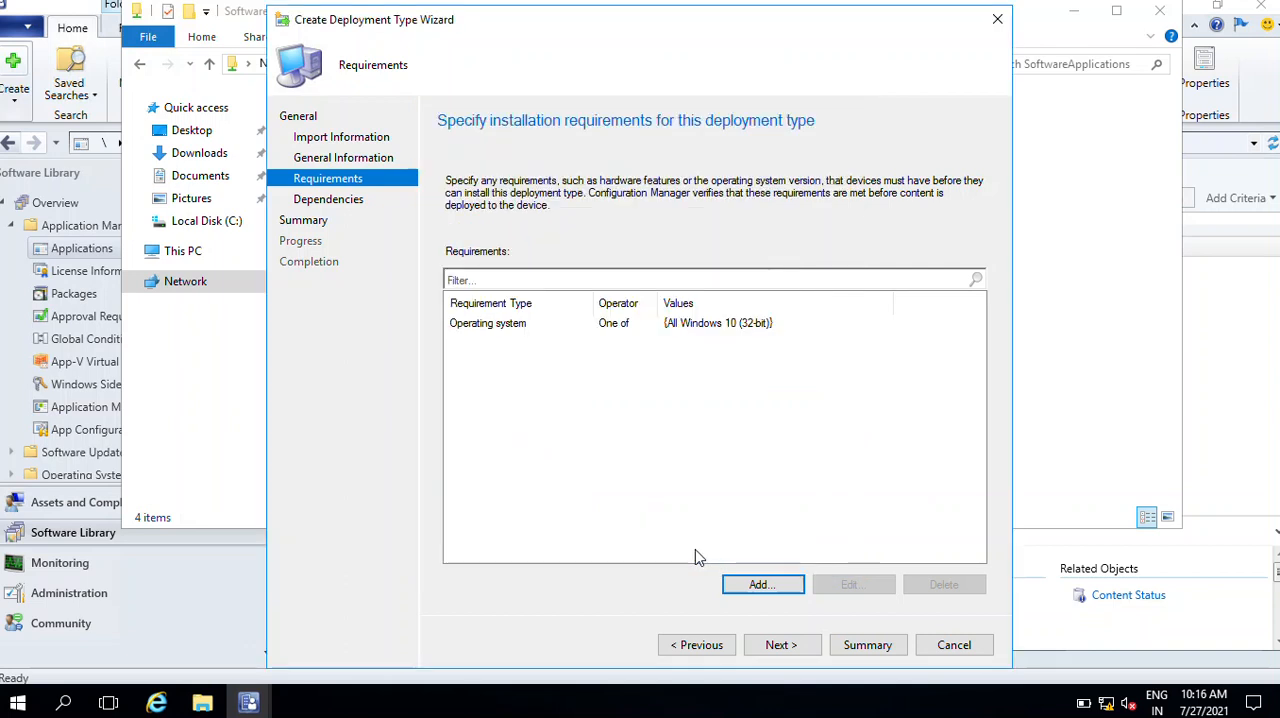
left_click(766, 585)
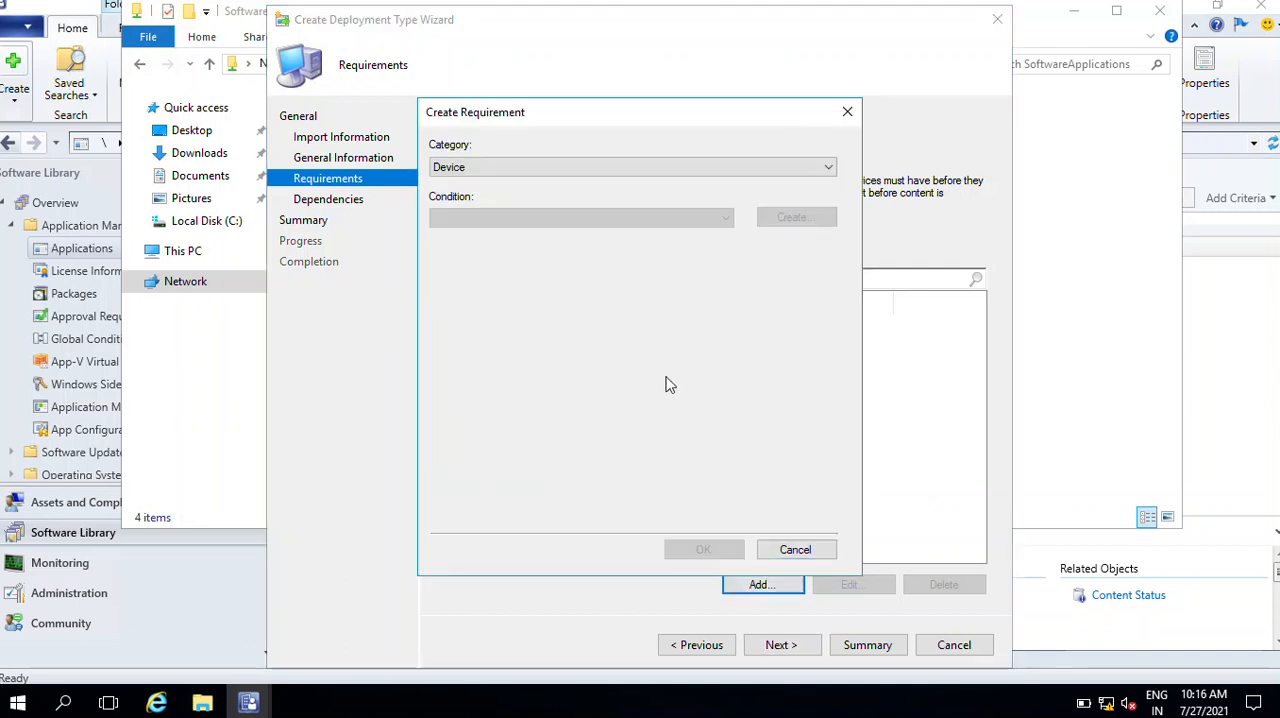
left_click(600, 218)
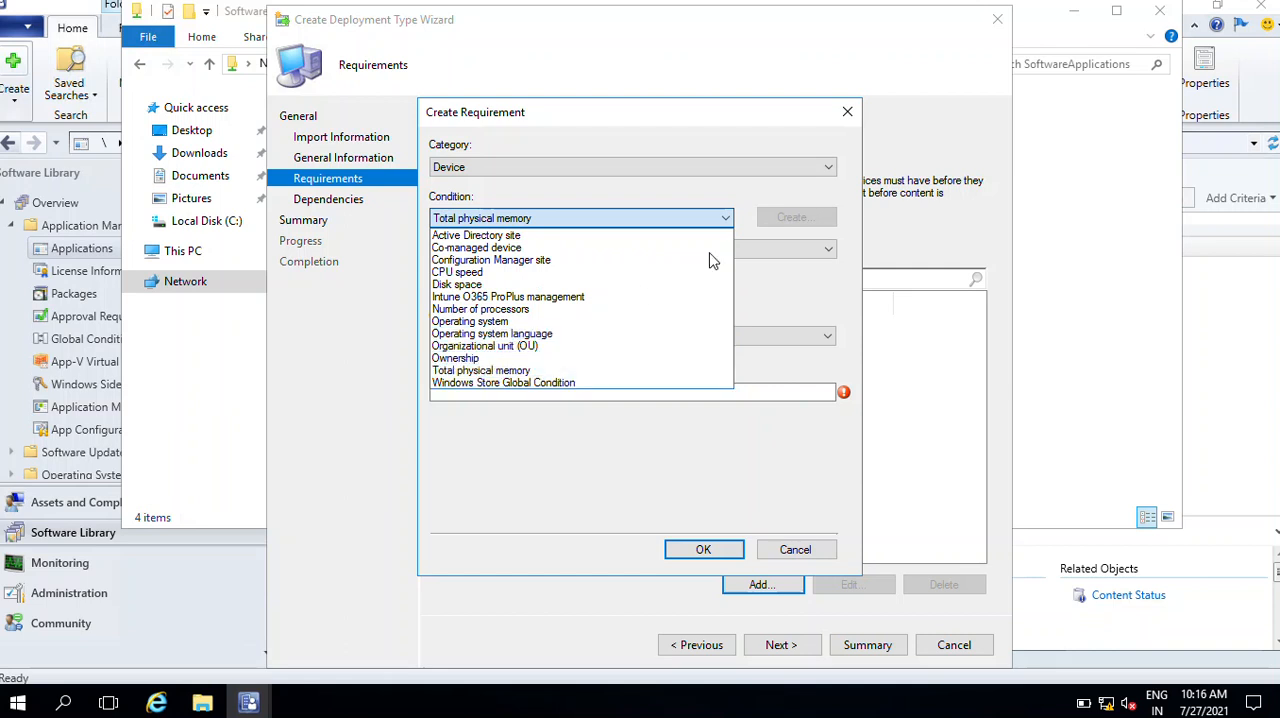
left_click(780, 366)
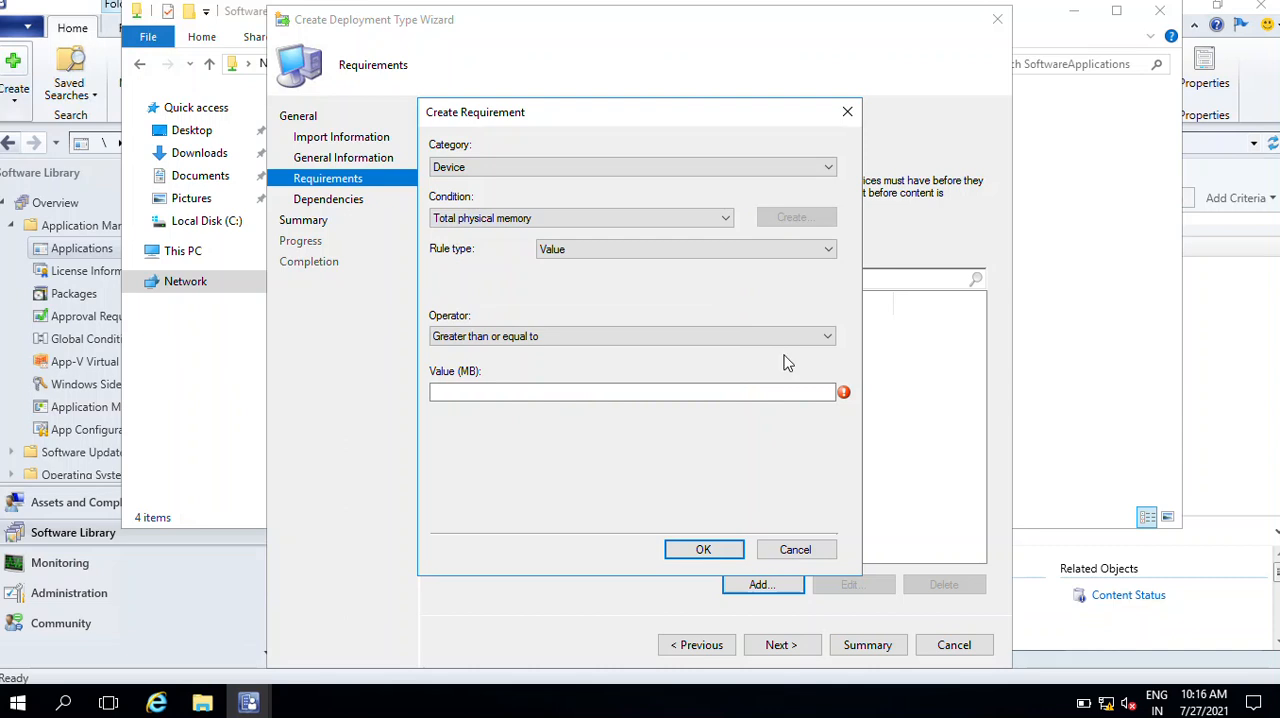
left_click(703, 550)
left_click(703, 420)
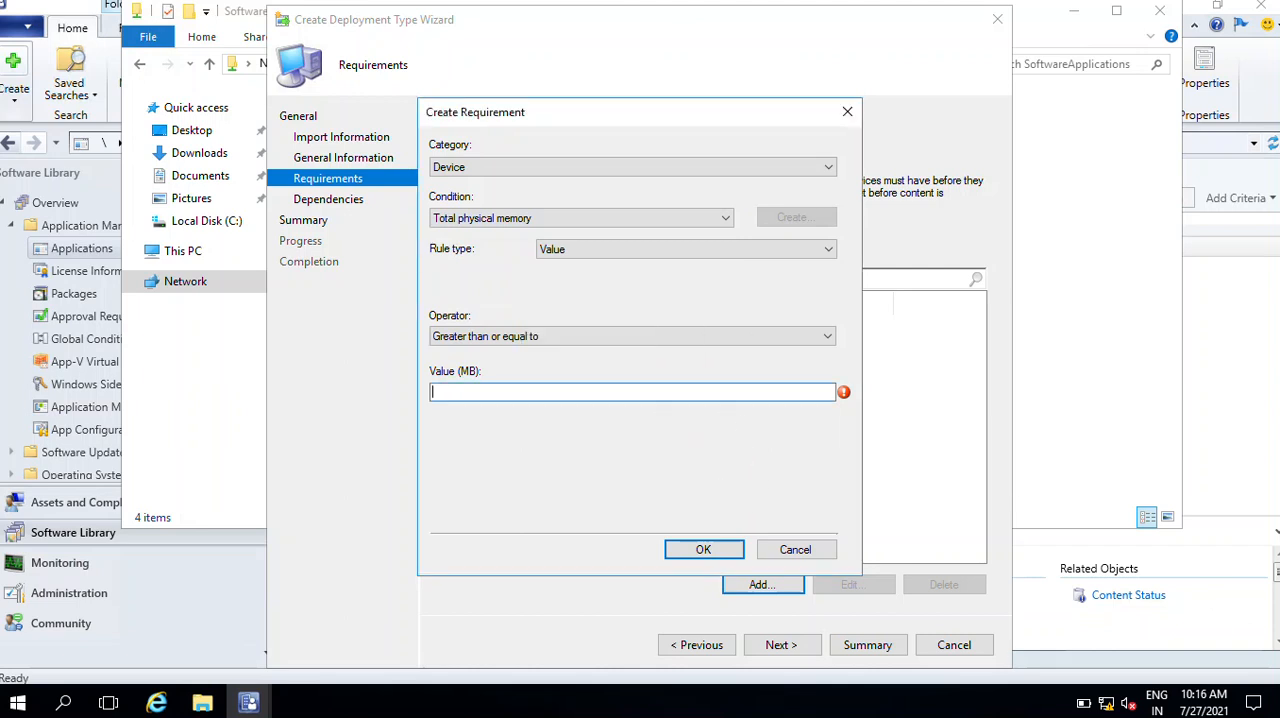
left_click(474, 222)
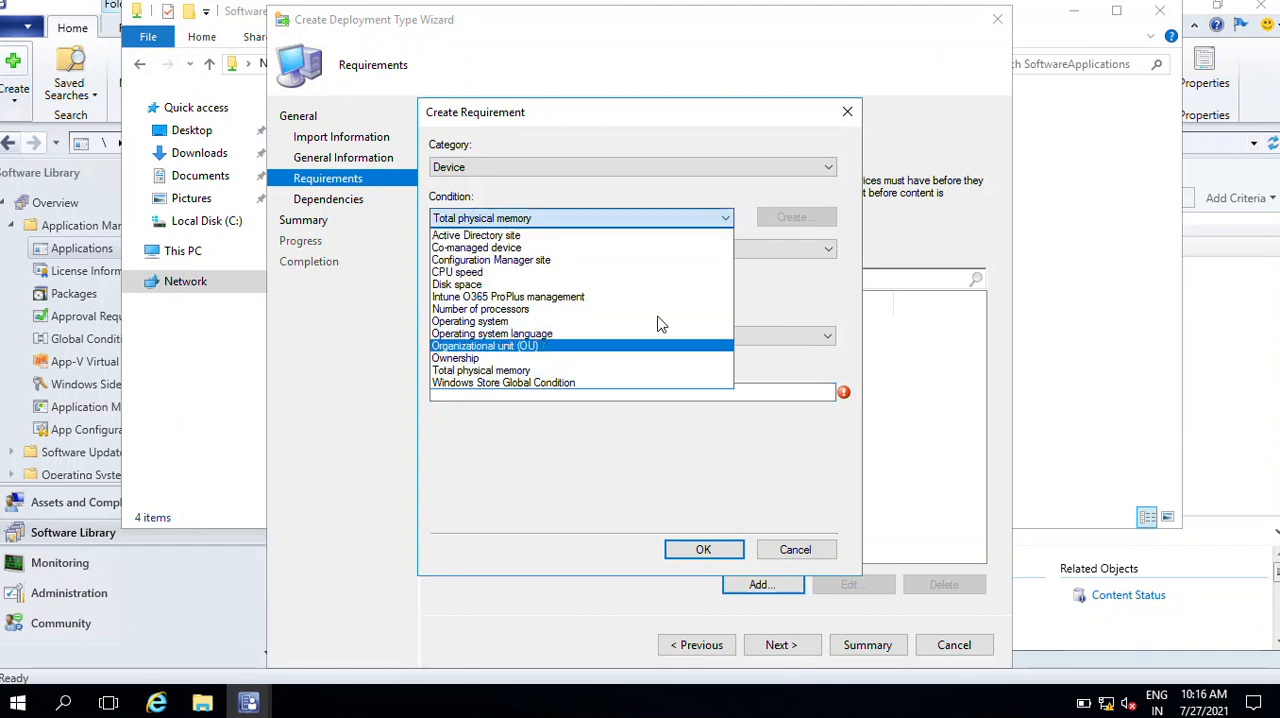
left_click(800, 551)
left_click(798, 551)
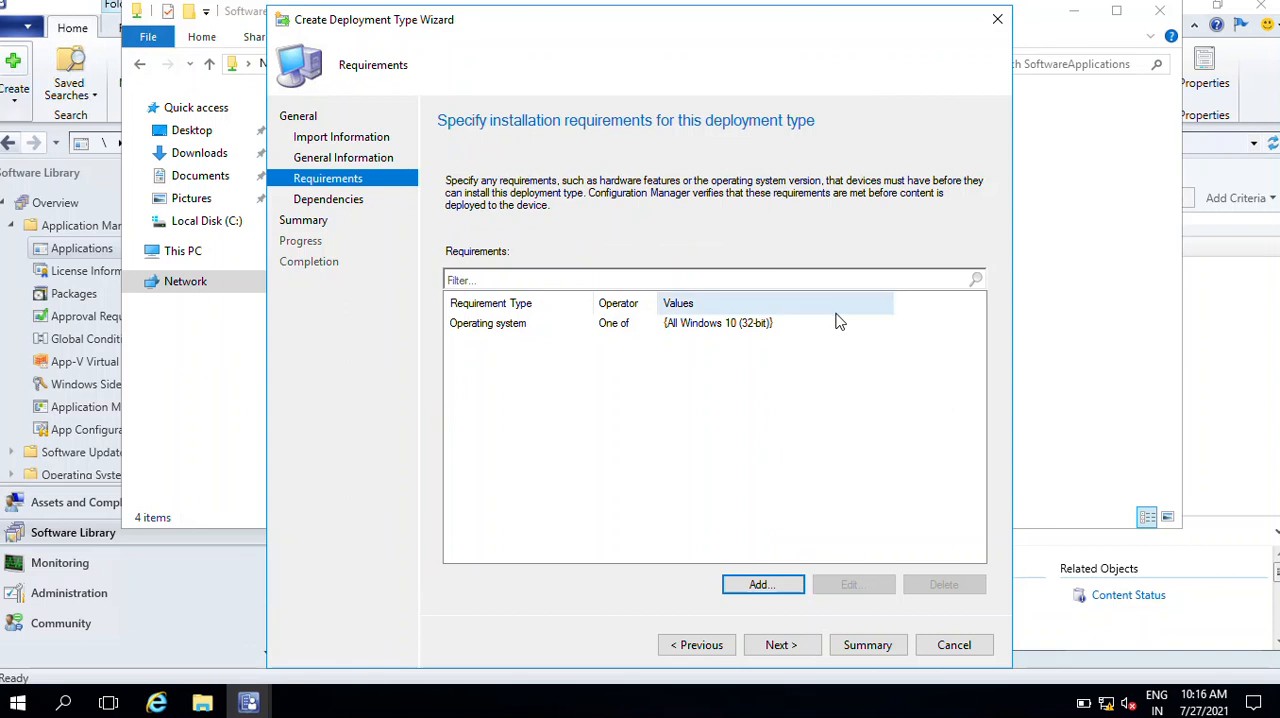
Finish creating the 32-bit deployment type without software dependencies, and close the wizard and the SoftwareApplications folder window
left_click(533, 332)
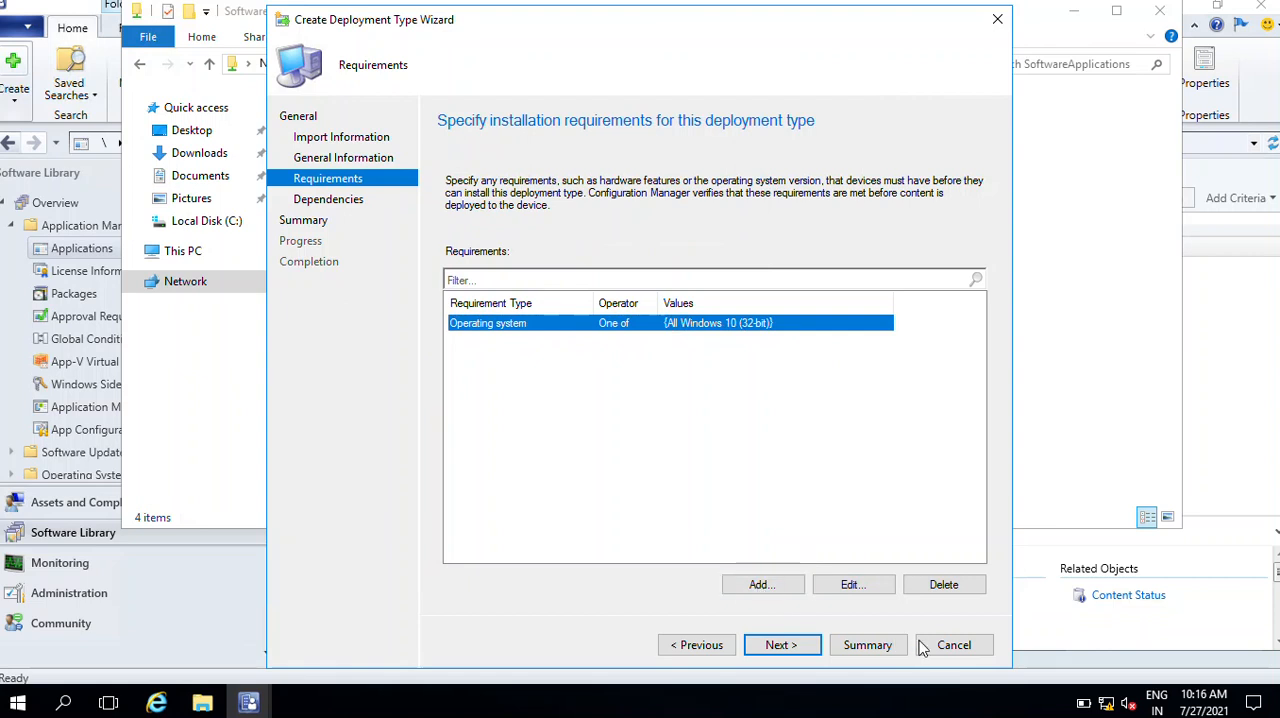
left_click(781, 648)
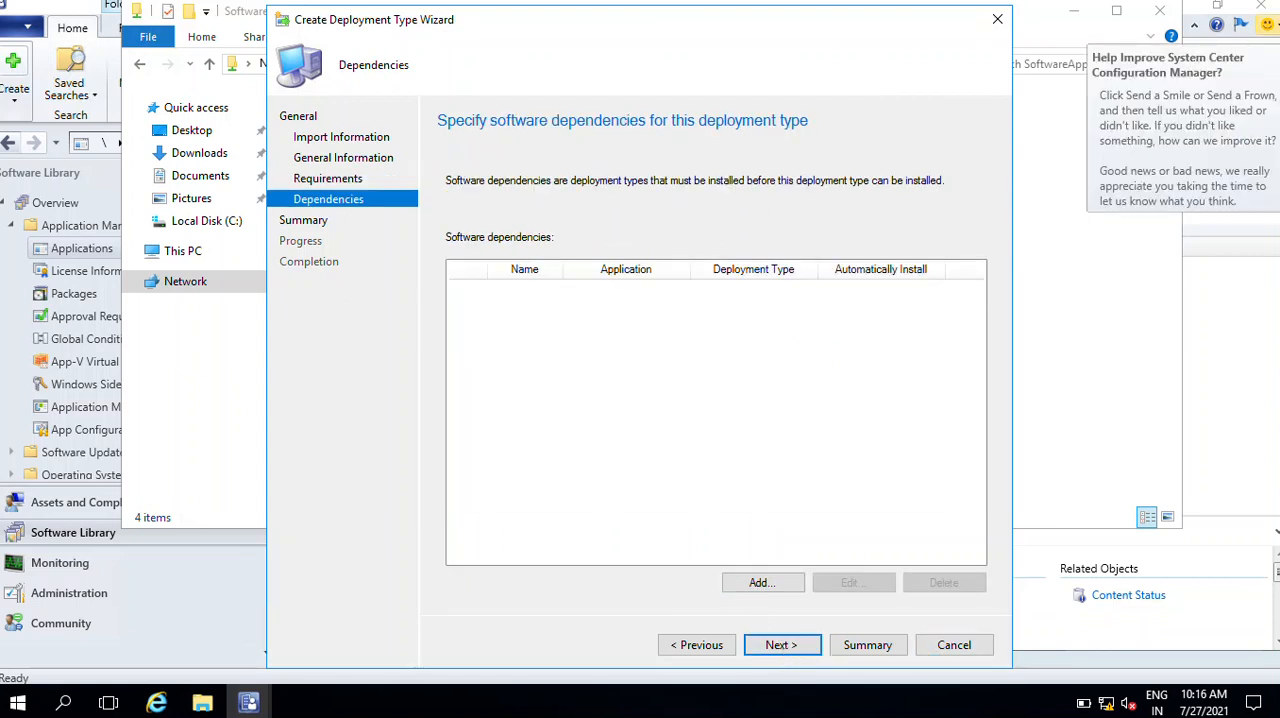
left_click(797, 655)
left_click(800, 648)
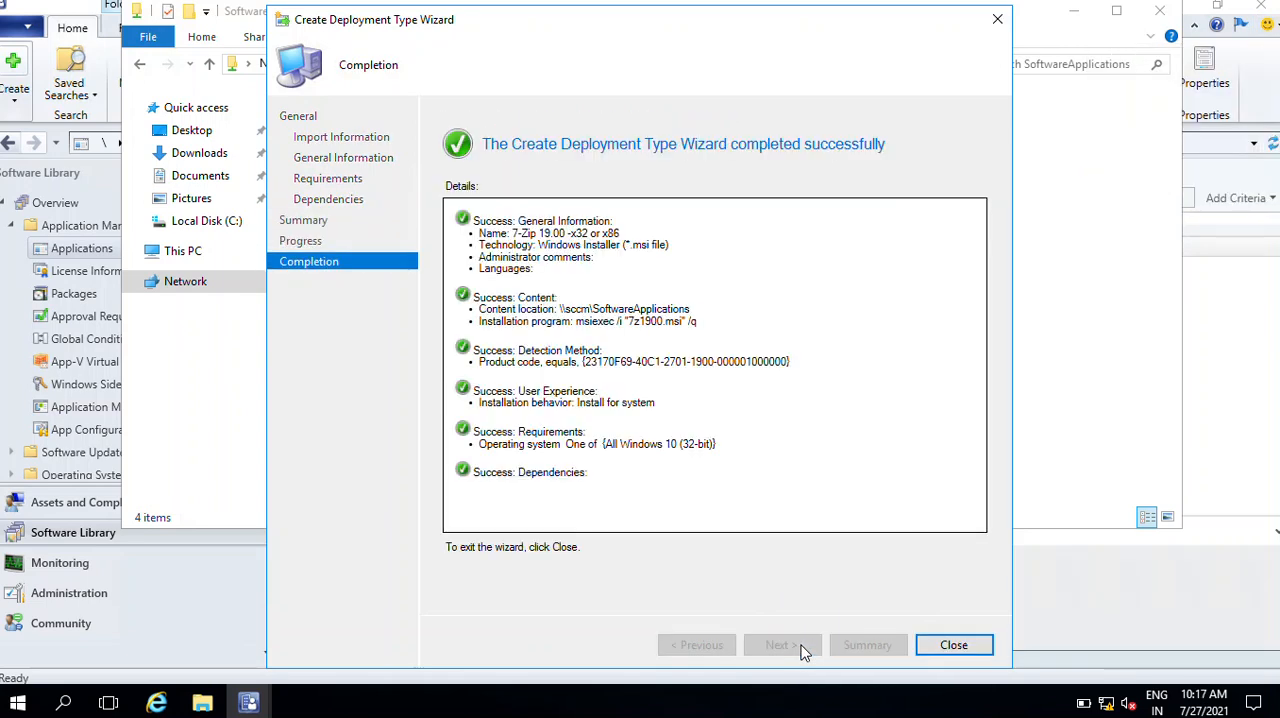
left_click(972, 652)
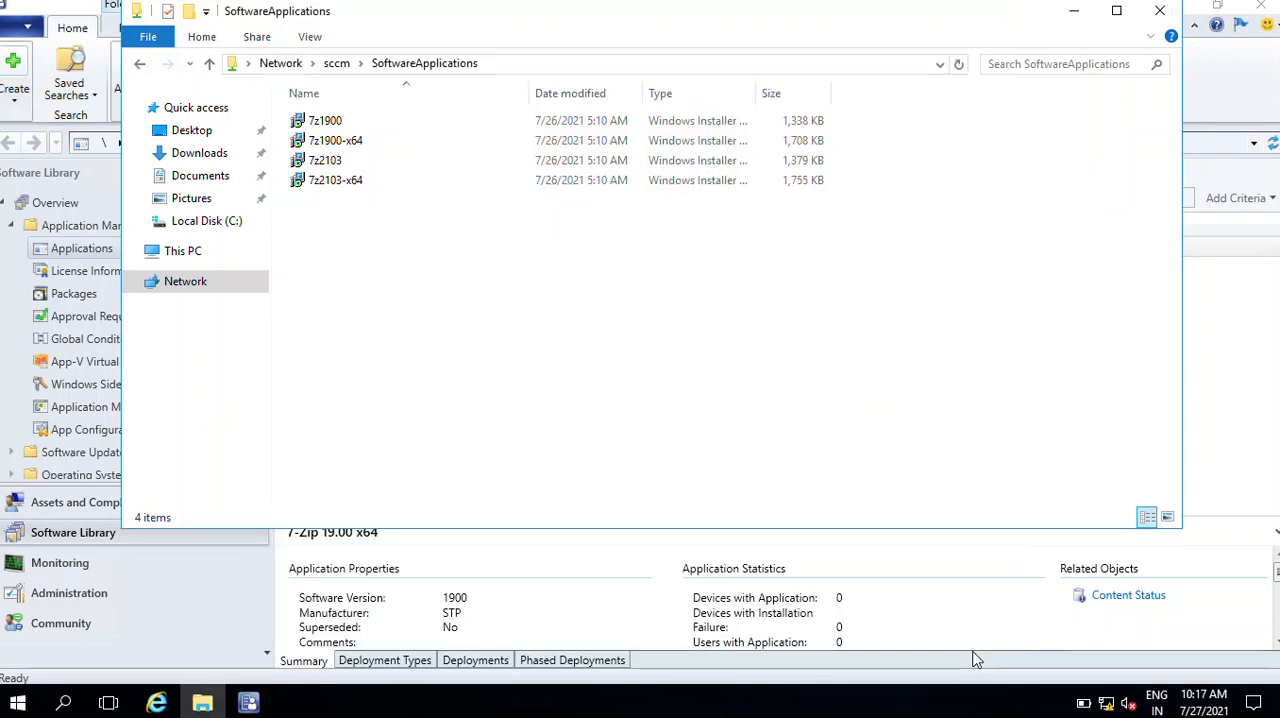
left_click(1159, 11)
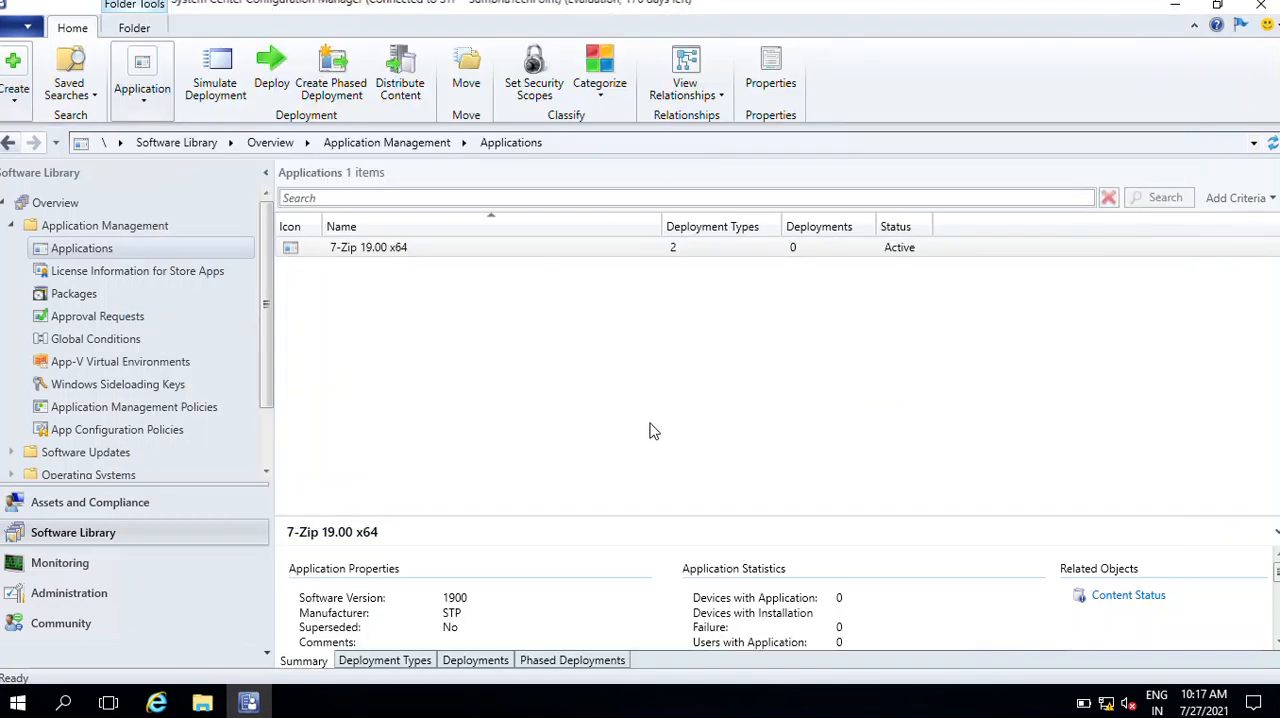
List the deployment types of the 7-Zip 19.00 x64 application and open the properties of 7-Zip 19.00 -x32 or x86
left_click(388, 252)
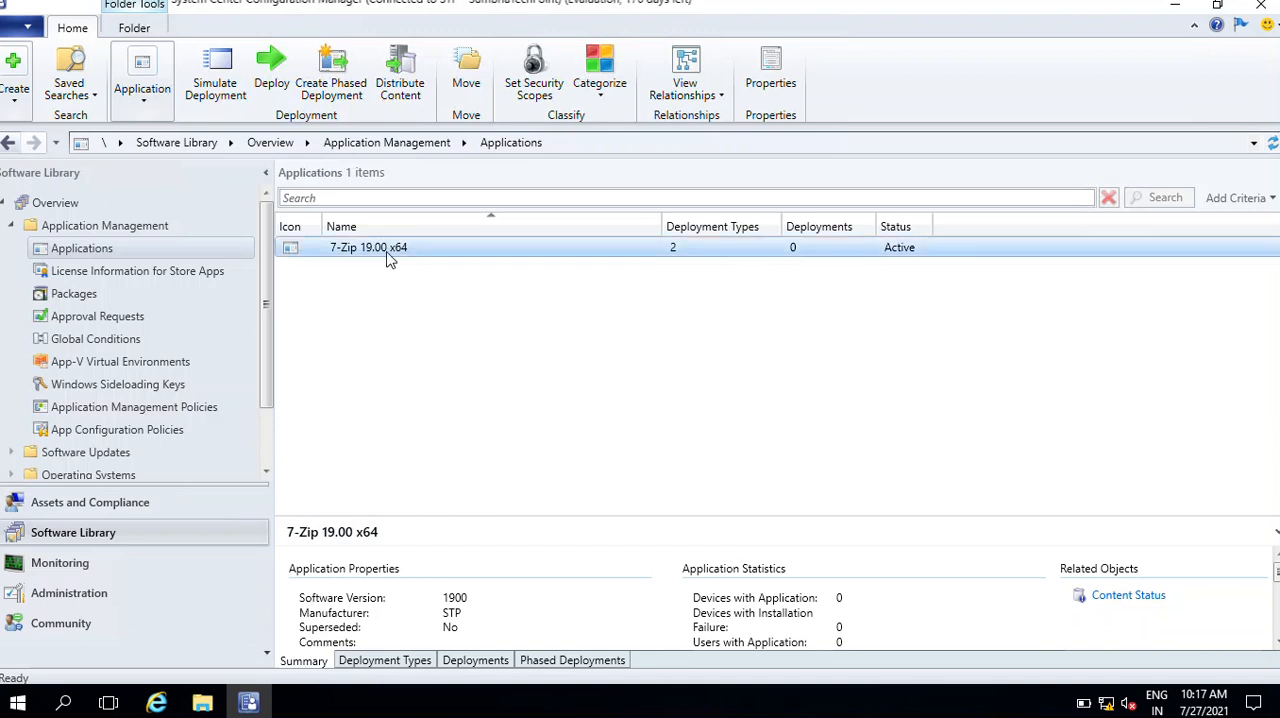
left_click(362, 663)
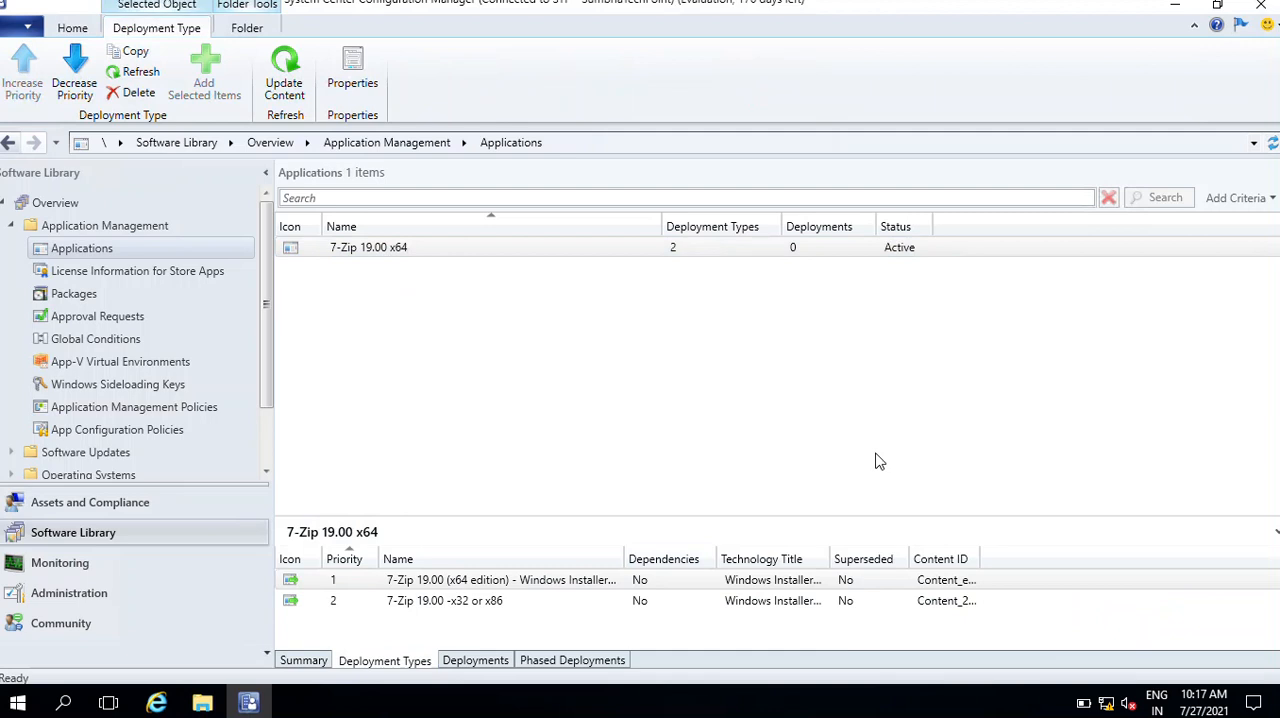
left_click(505, 582)
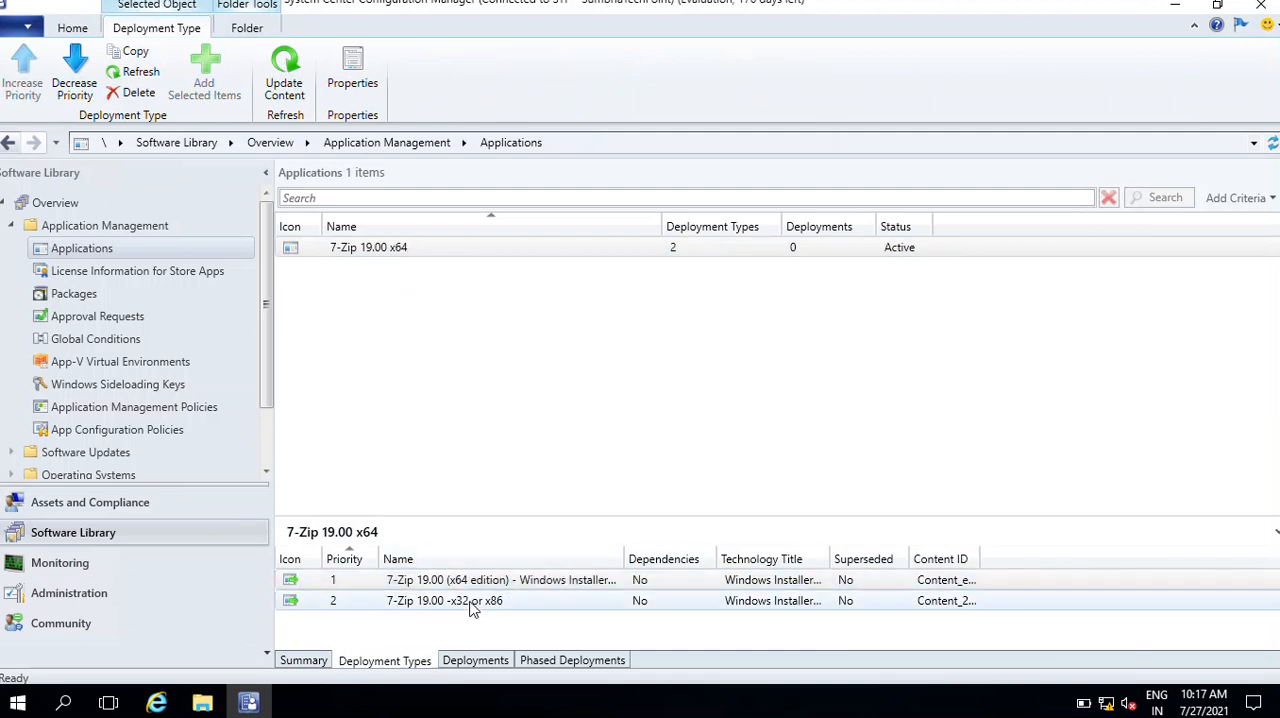
right_click(476, 608)
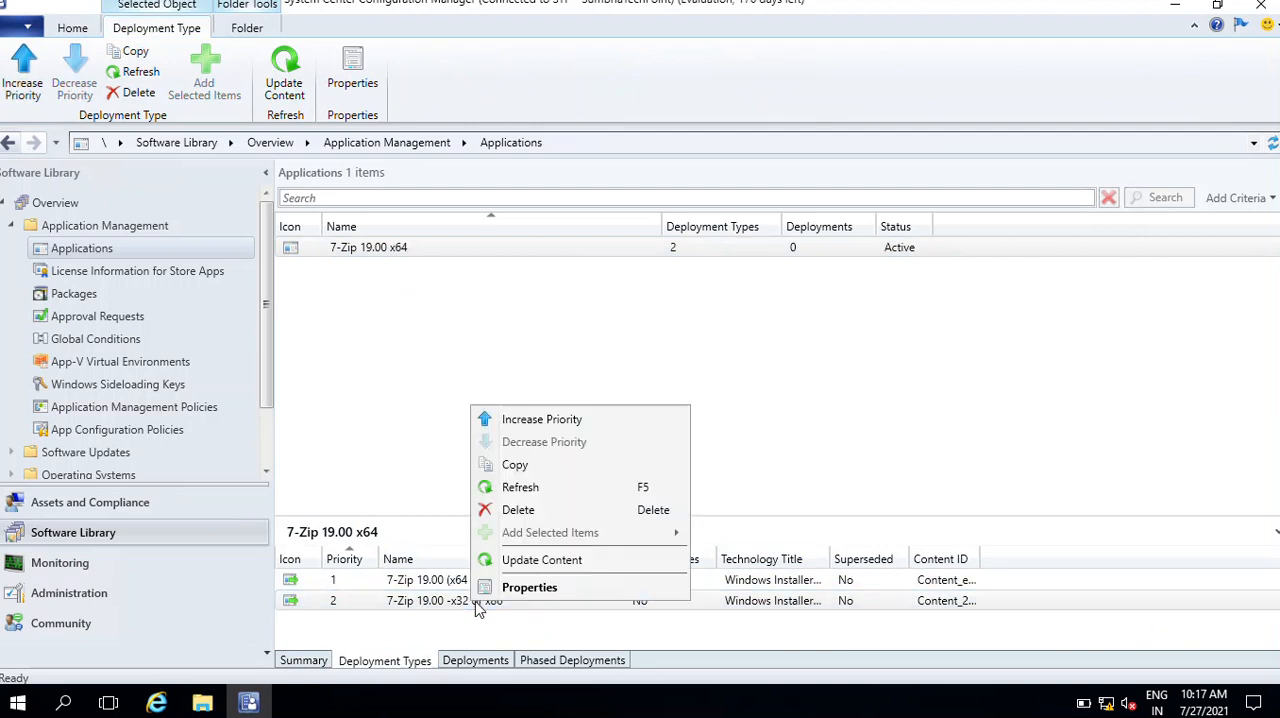
left_click(546, 592)
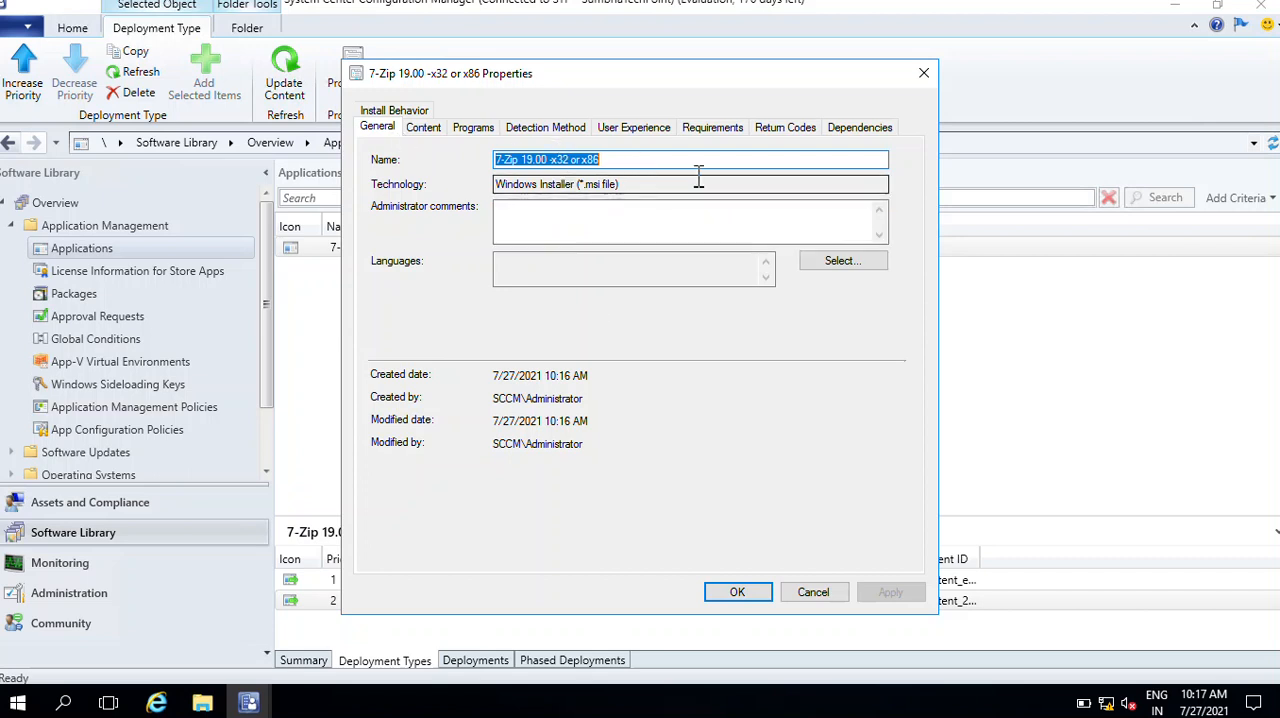
Review the deployment type's content location and its installation and uninstall program commands
left_click(423, 128)
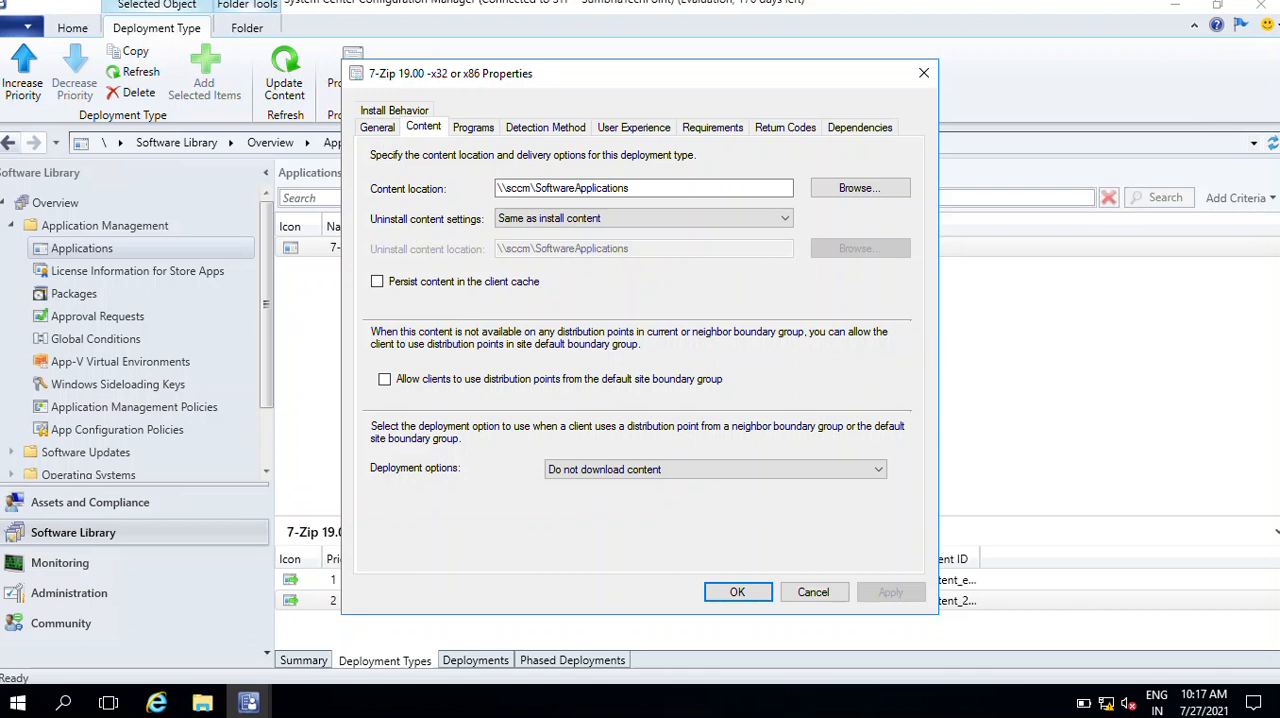
left_click(386, 133)
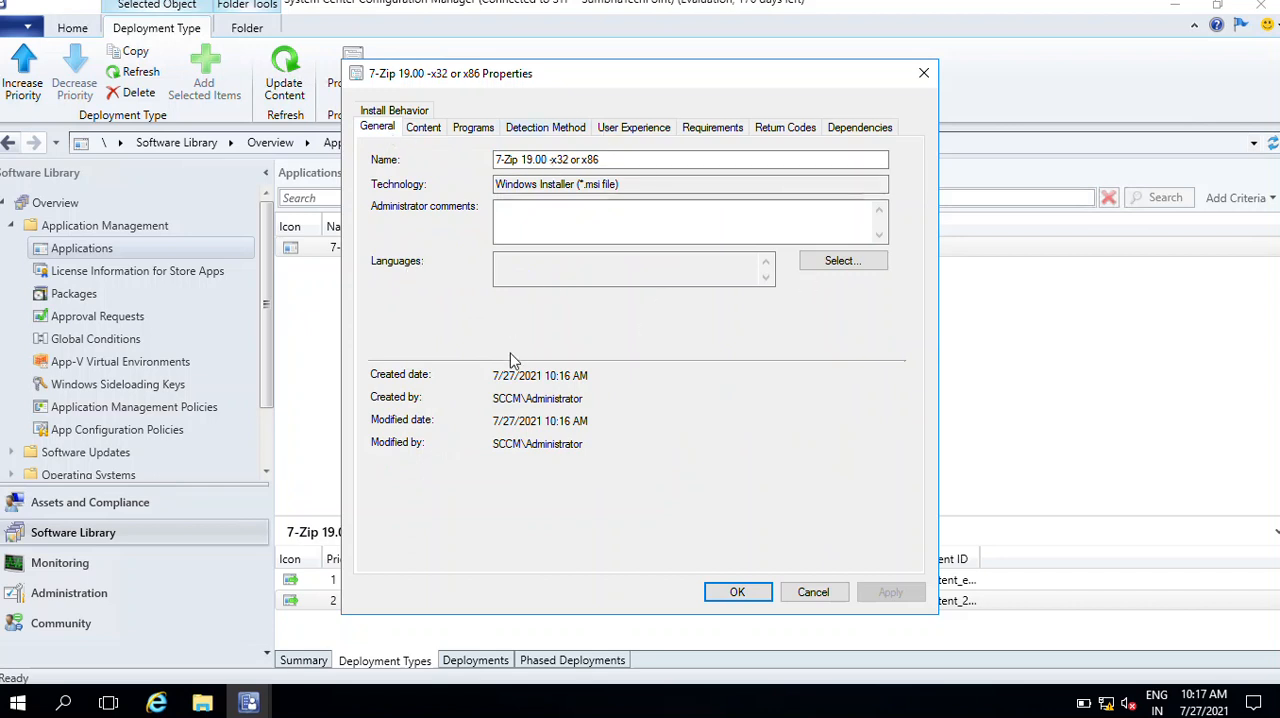
left_click(428, 134)
left_click(472, 133)
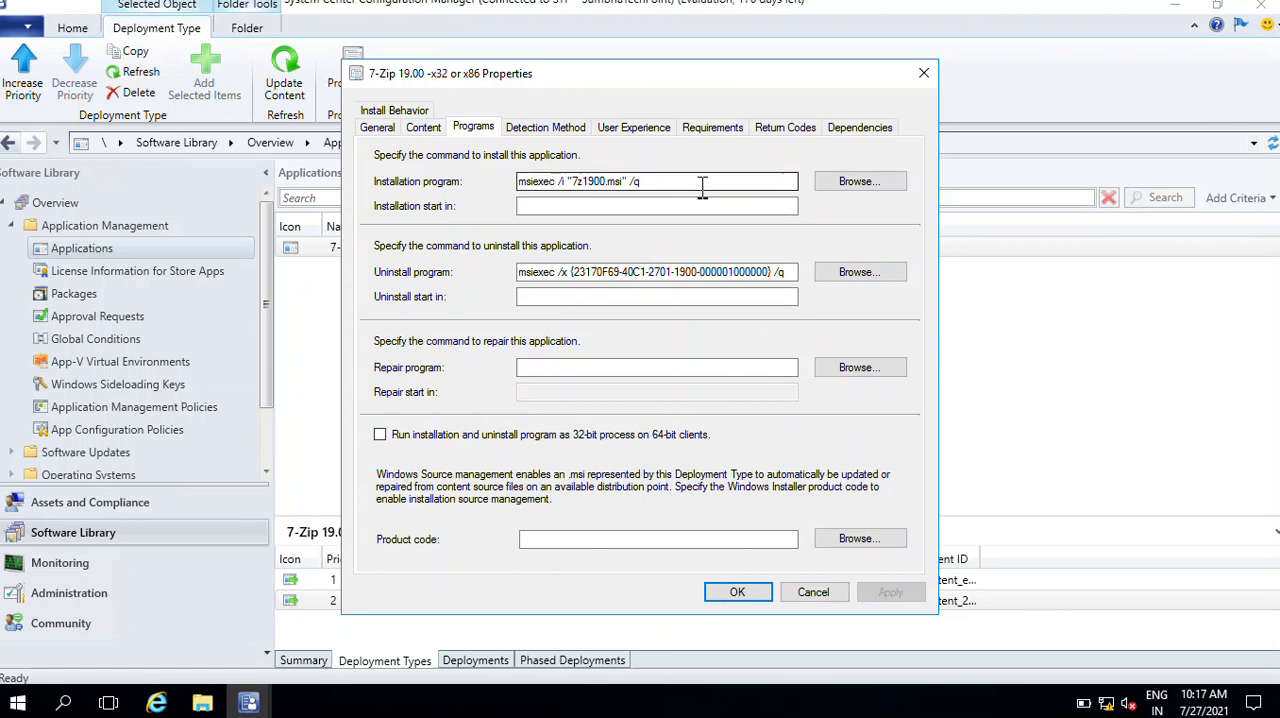
left_click_drag(700, 181, 318, 145)
left_click_drag(767, 271, 315, 245)
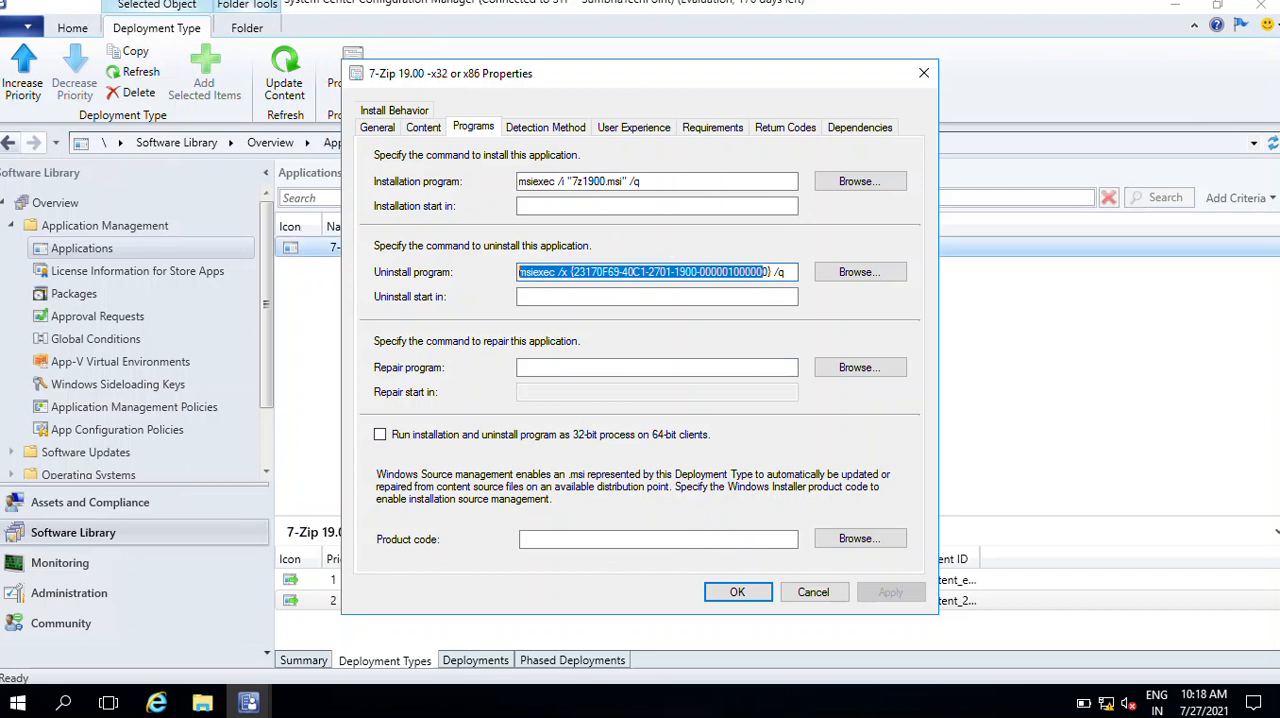
Examine the MSI product code in the detection method's clause, leaving the rule without saving
key("ctrl+Tab")
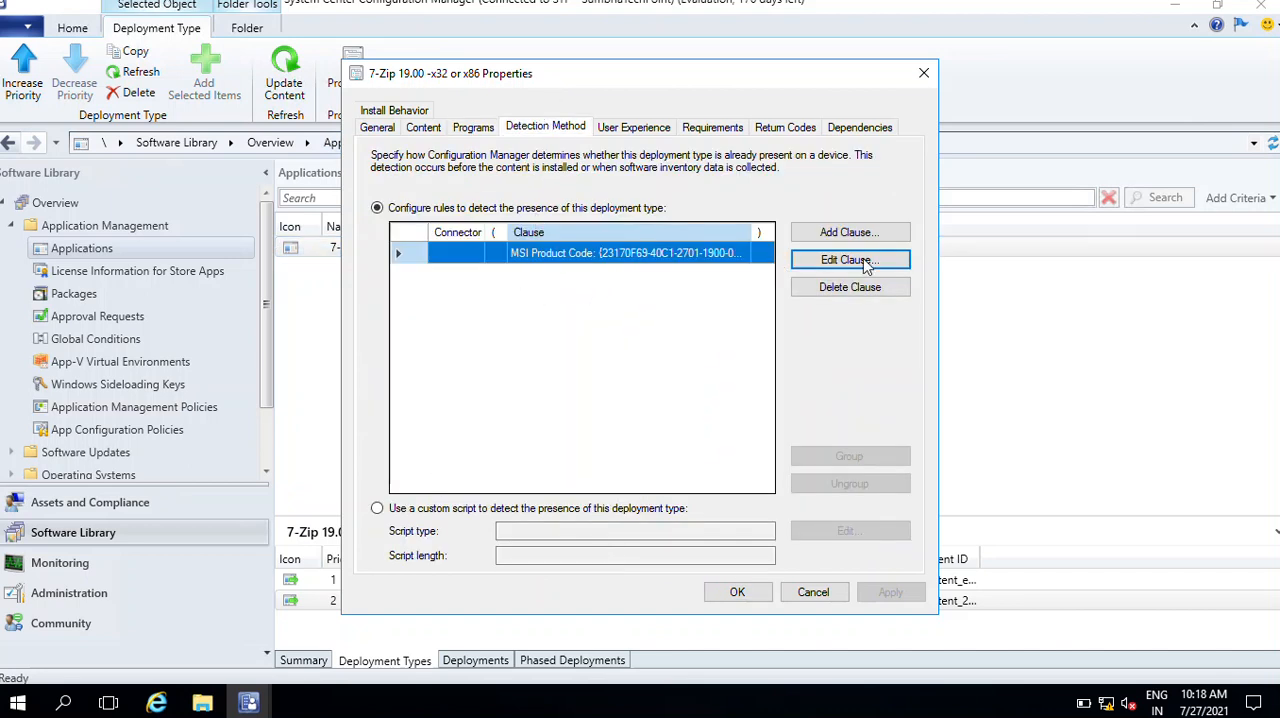
left_click(828, 264)
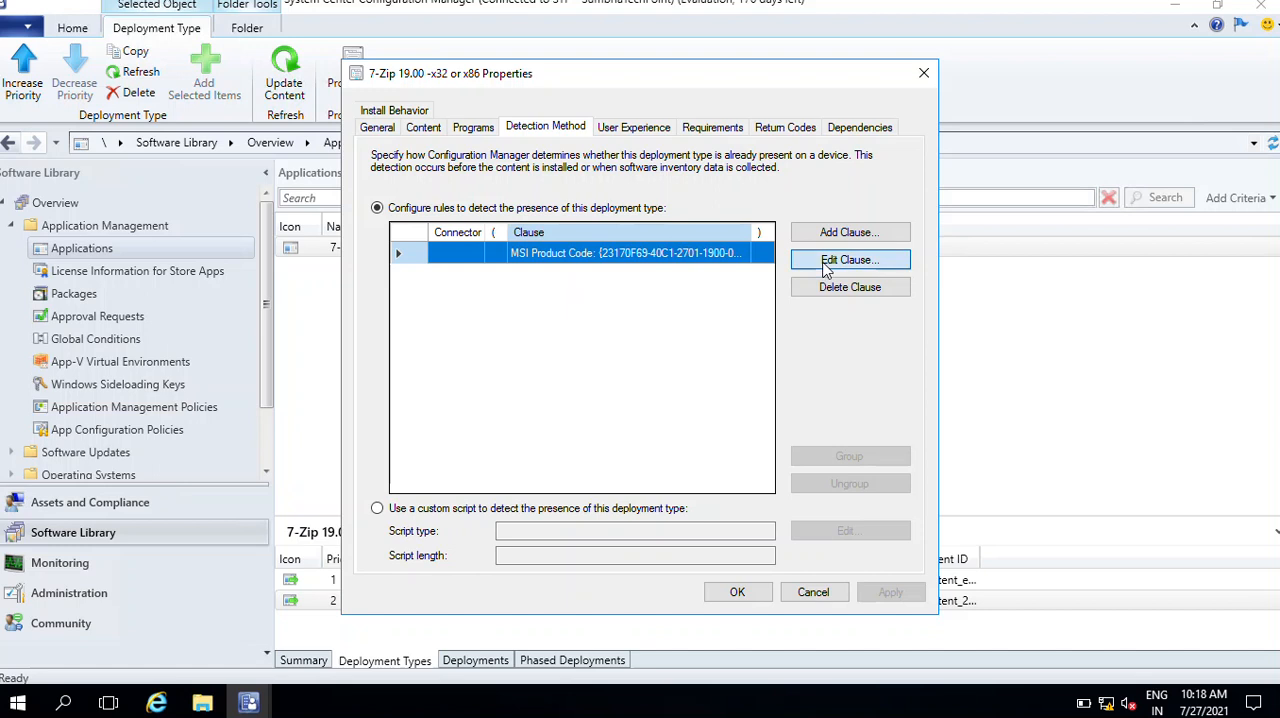
left_click_drag(751, 200, 480, 199)
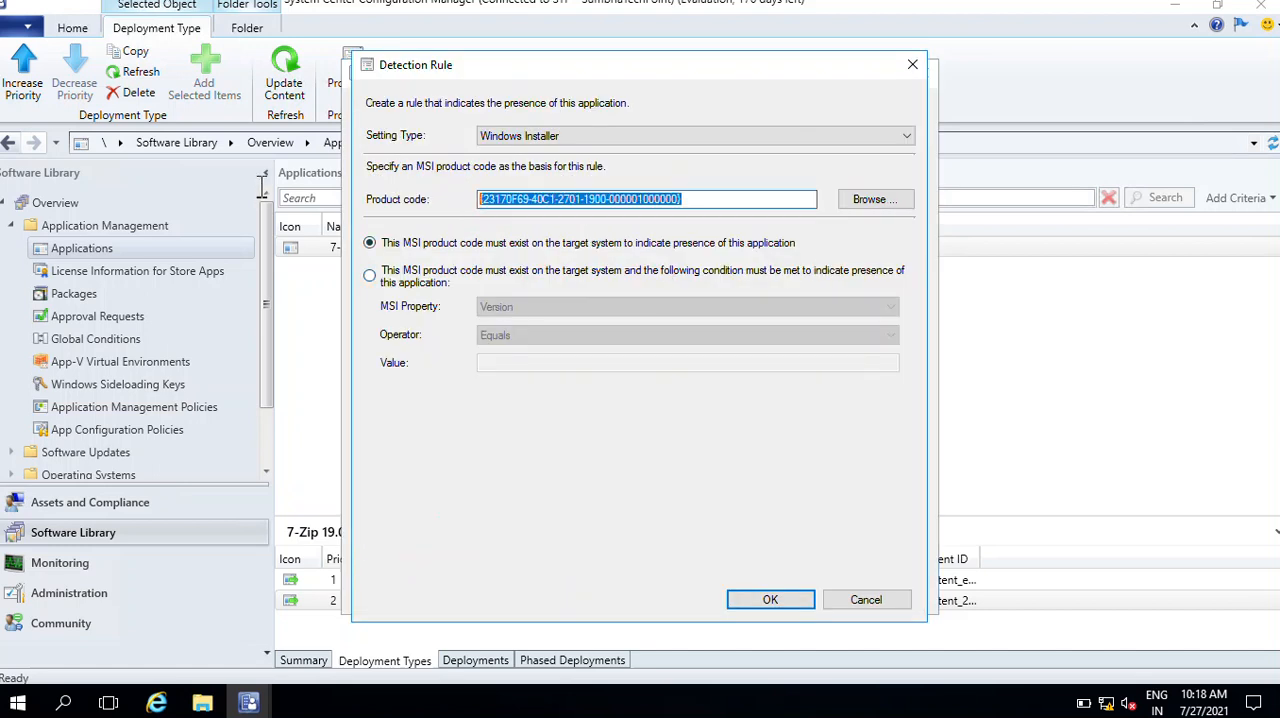
left_click(880, 600)
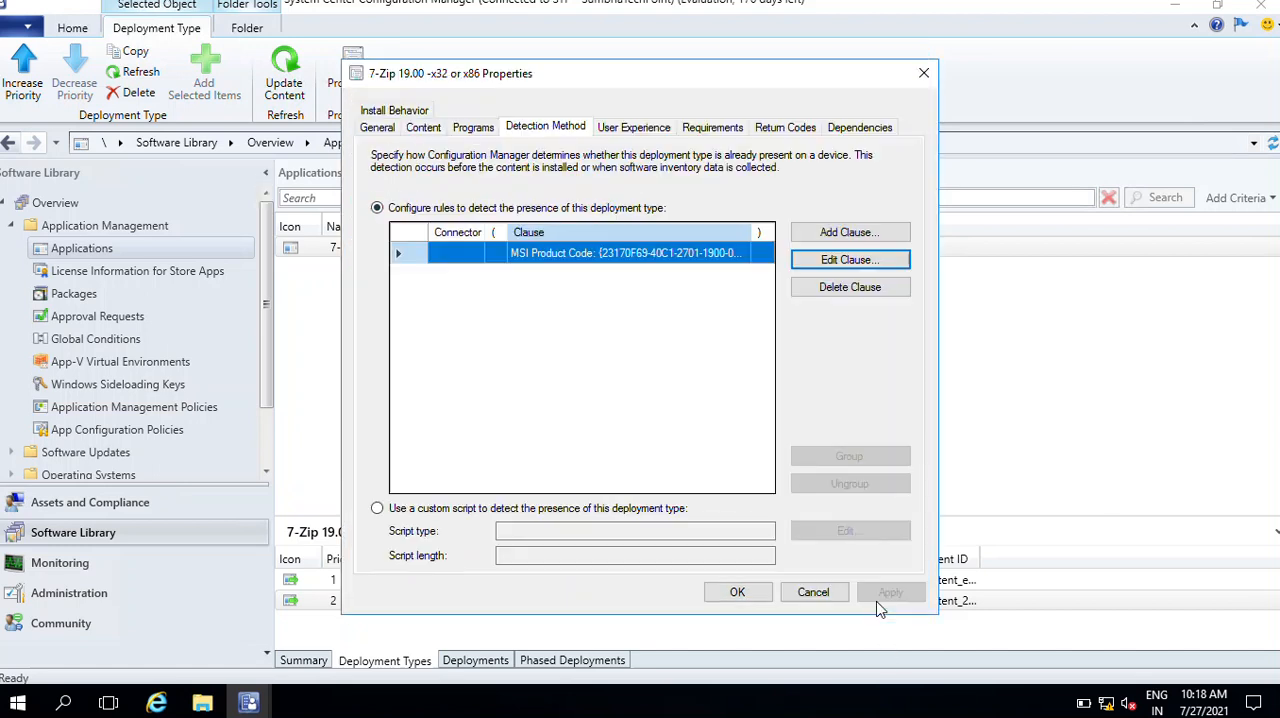
In the user experience settings, set the maximum allowed run time to 20 minutes and the estimated installation time to 4 minutes, and apply them
left_click(631, 130)
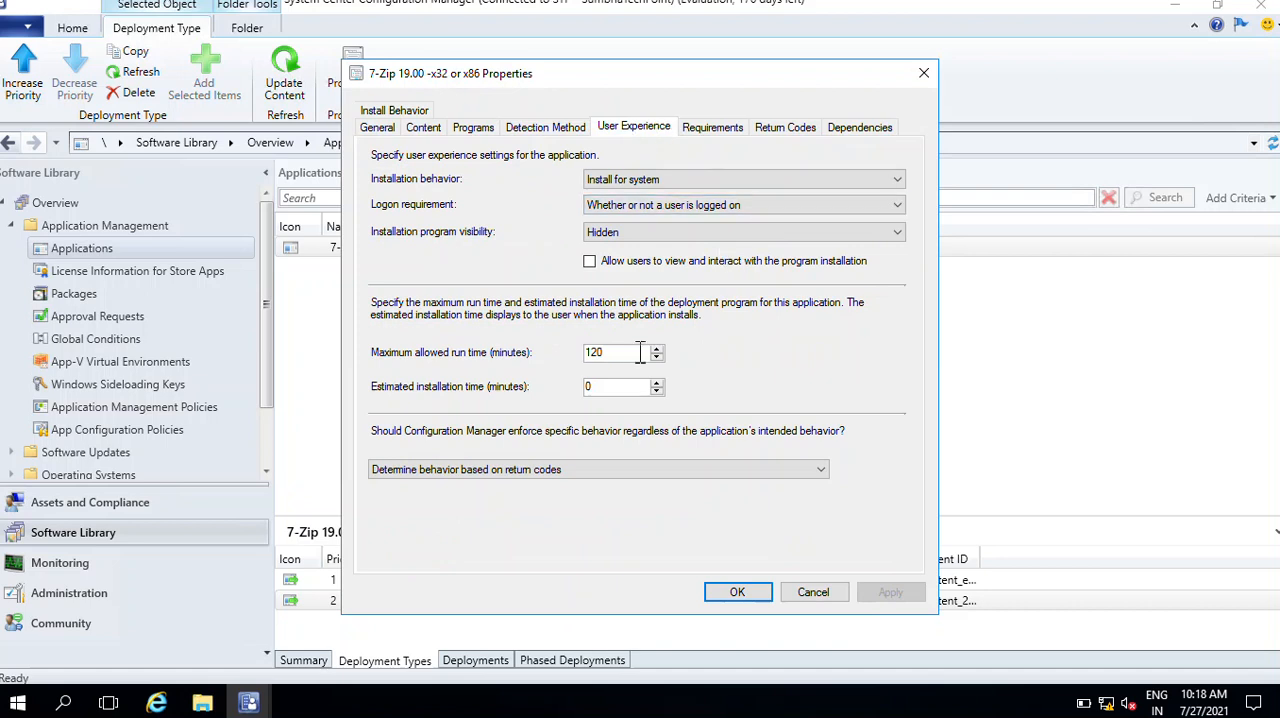
left_click_drag(627, 350, 440, 348)
type("20")
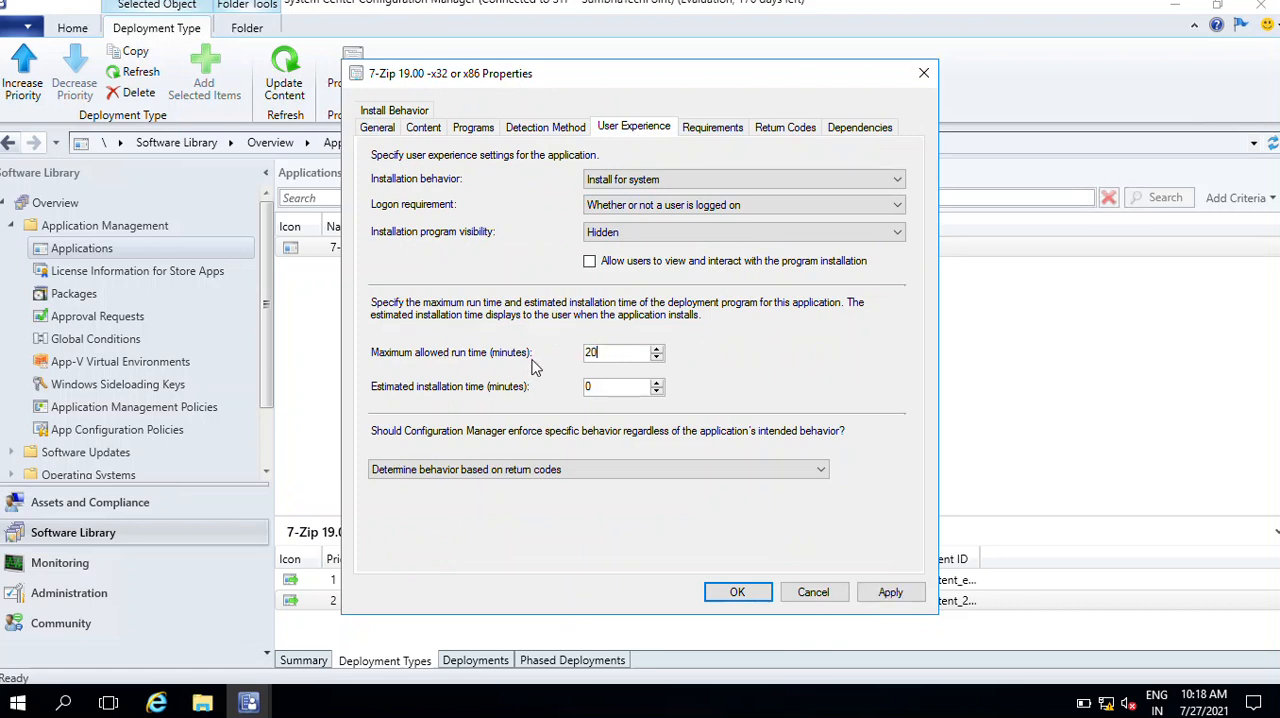
left_click_drag(612, 387, 398, 388)
type("4")
left_click(890, 594)
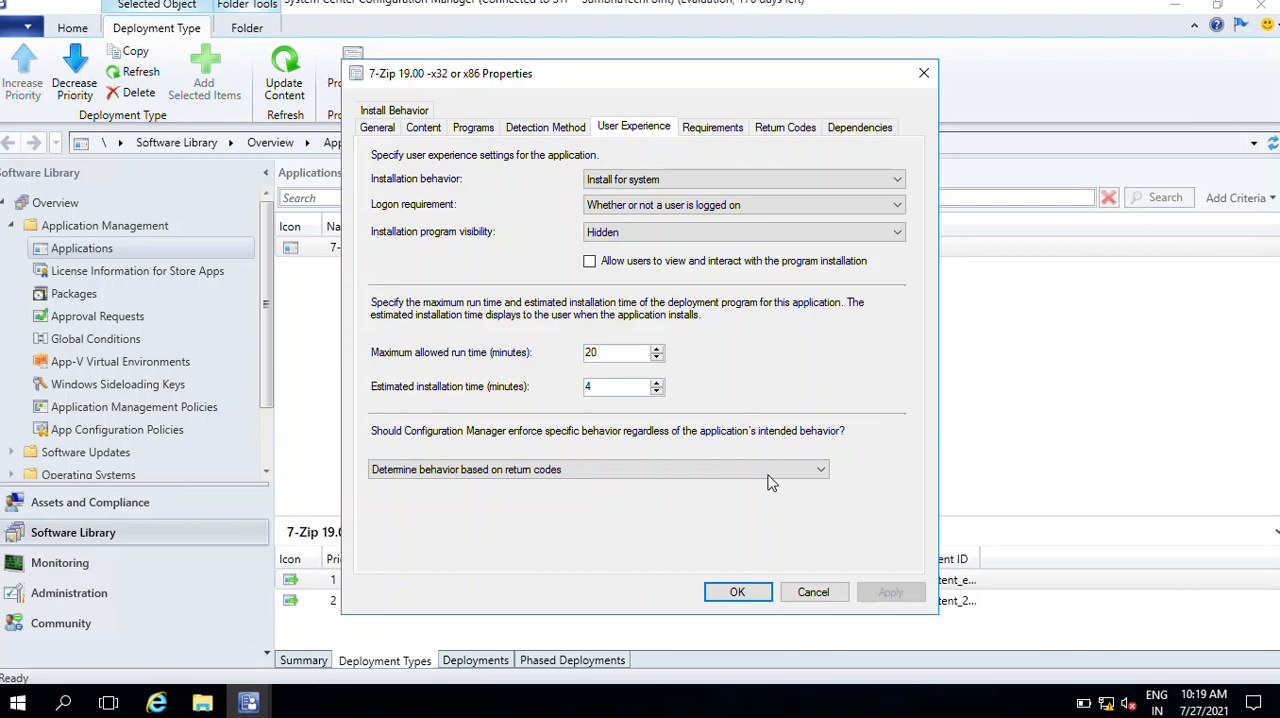
Review the choices for enforcing specific behavior after installation and the deployment type's operating system requirement
left_click(809, 475)
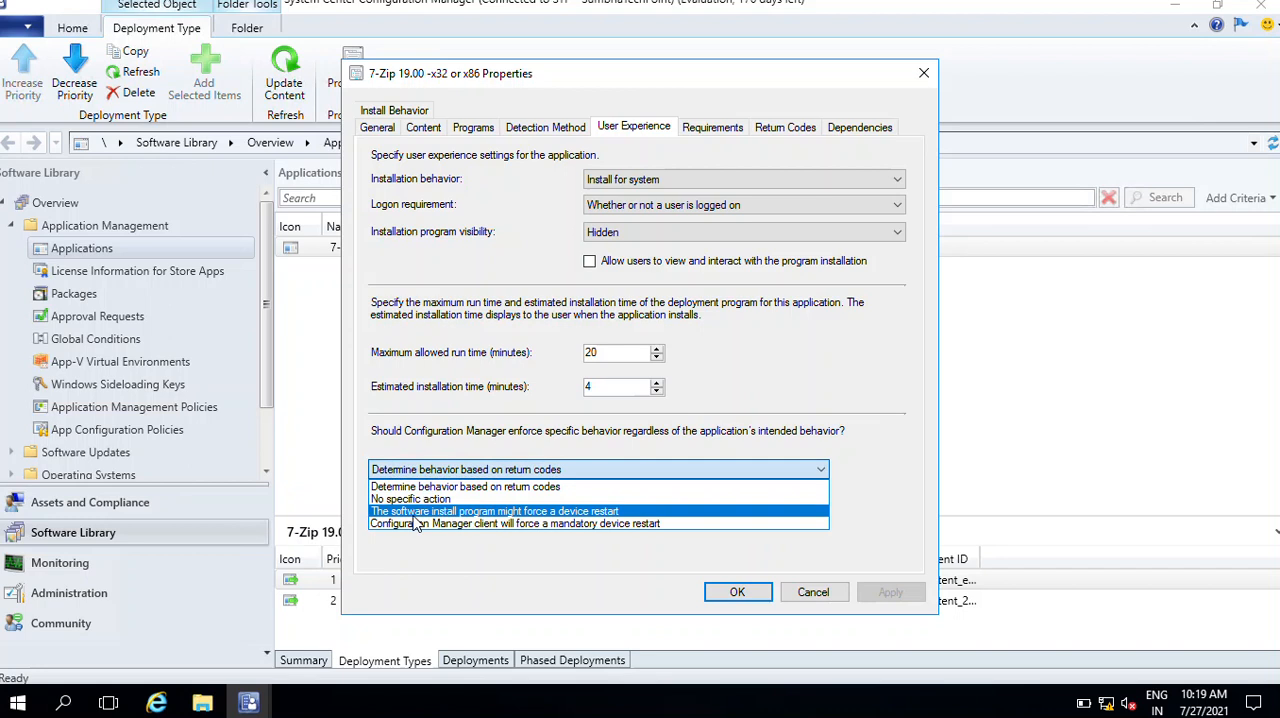
left_click(360, 418)
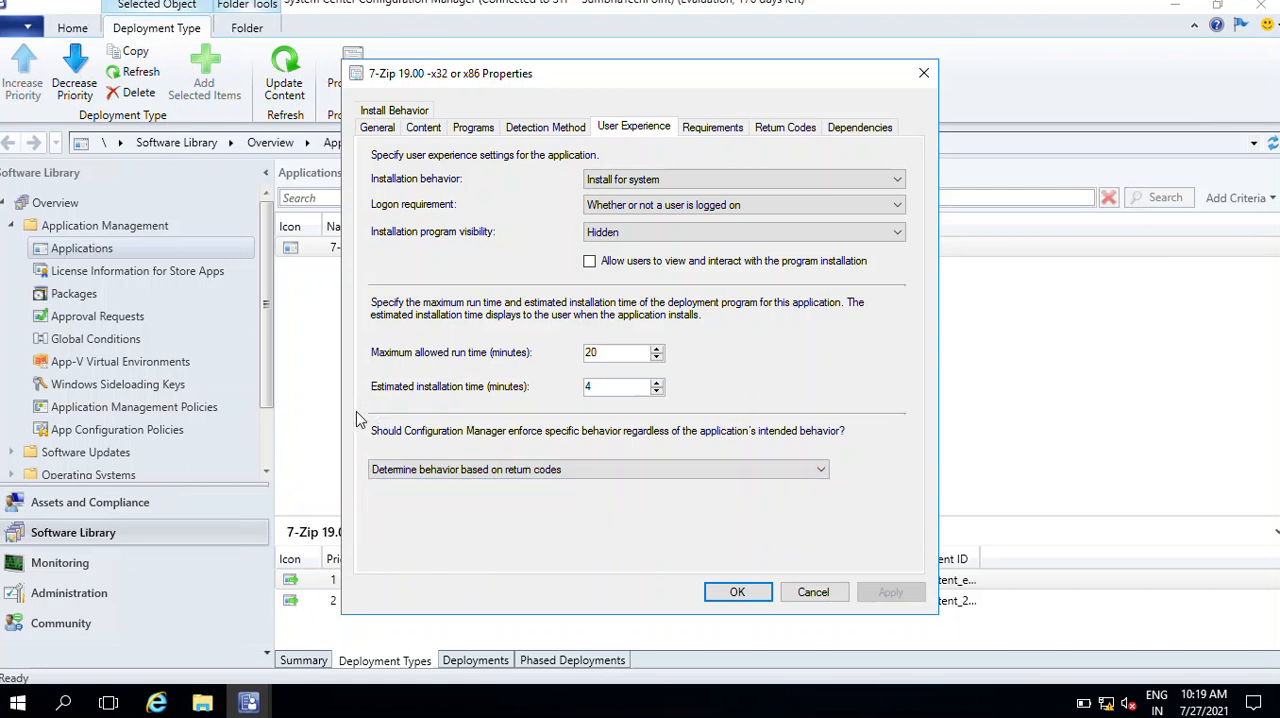
left_click(725, 132)
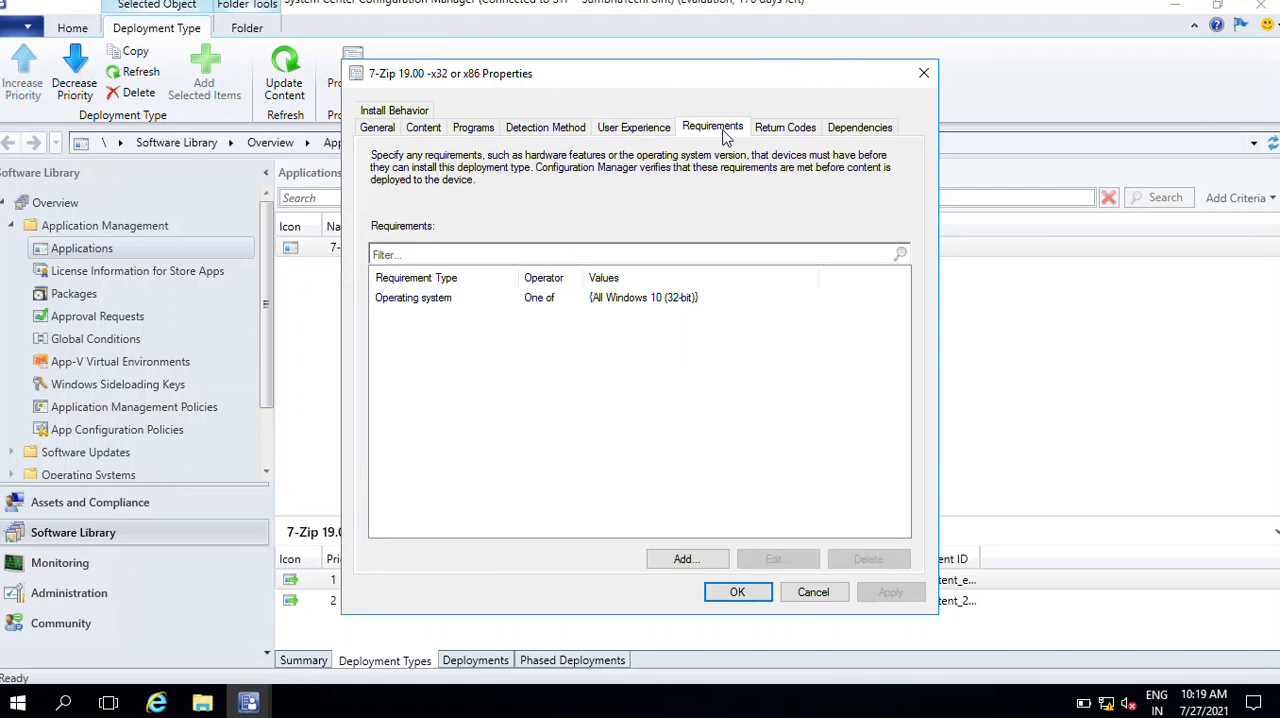
left_click(433, 307)
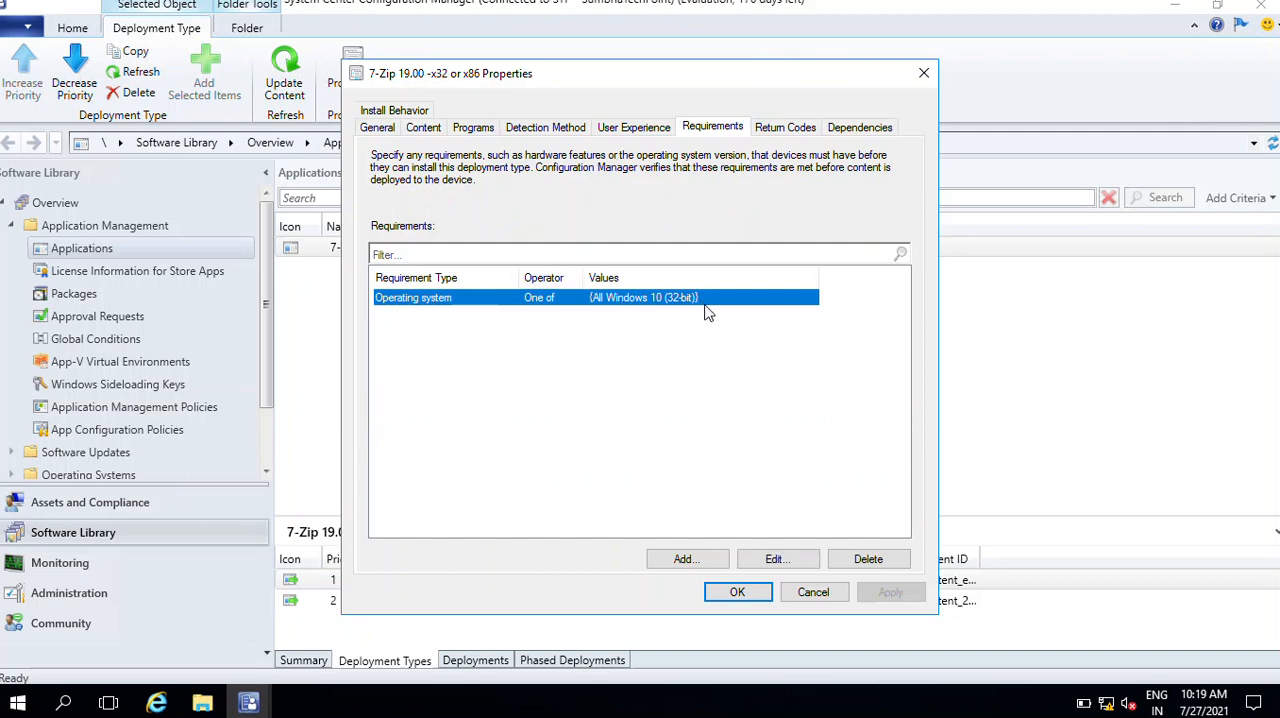
Review the deployment type's return codes, including the success codes 0 and 1707 and the soft reboot code 3010
left_click(786, 127)
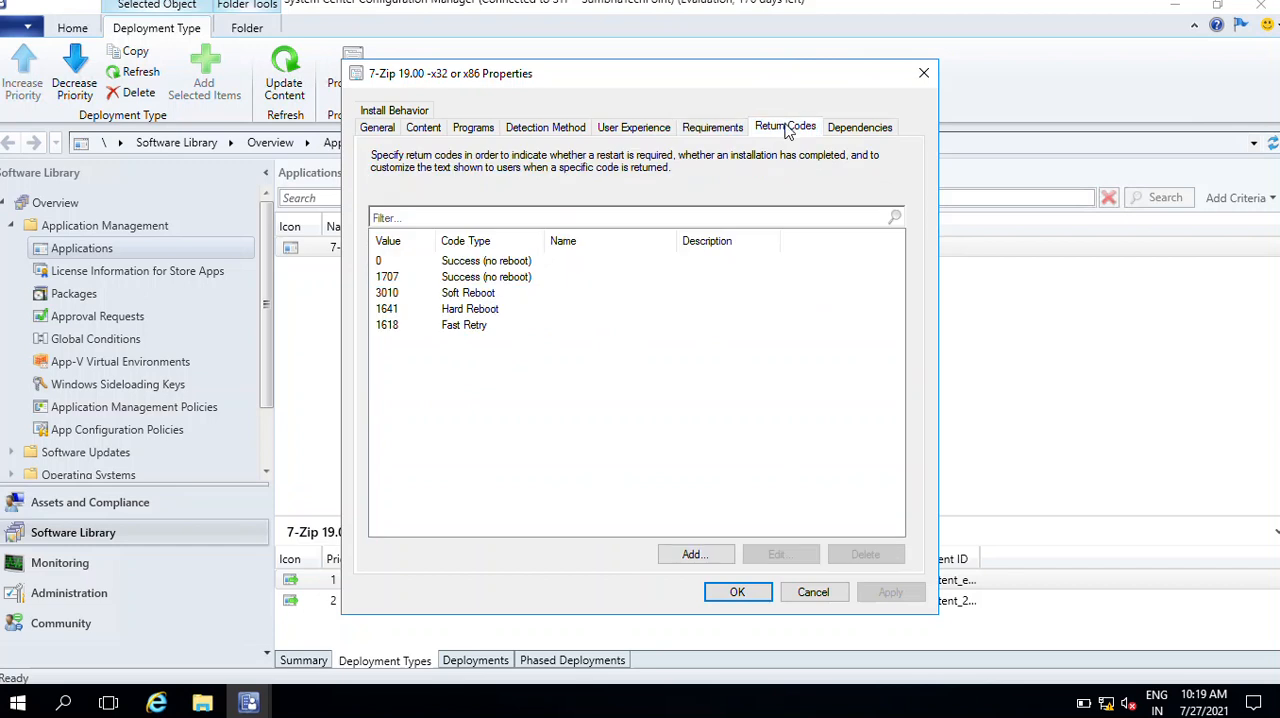
left_click(382, 262)
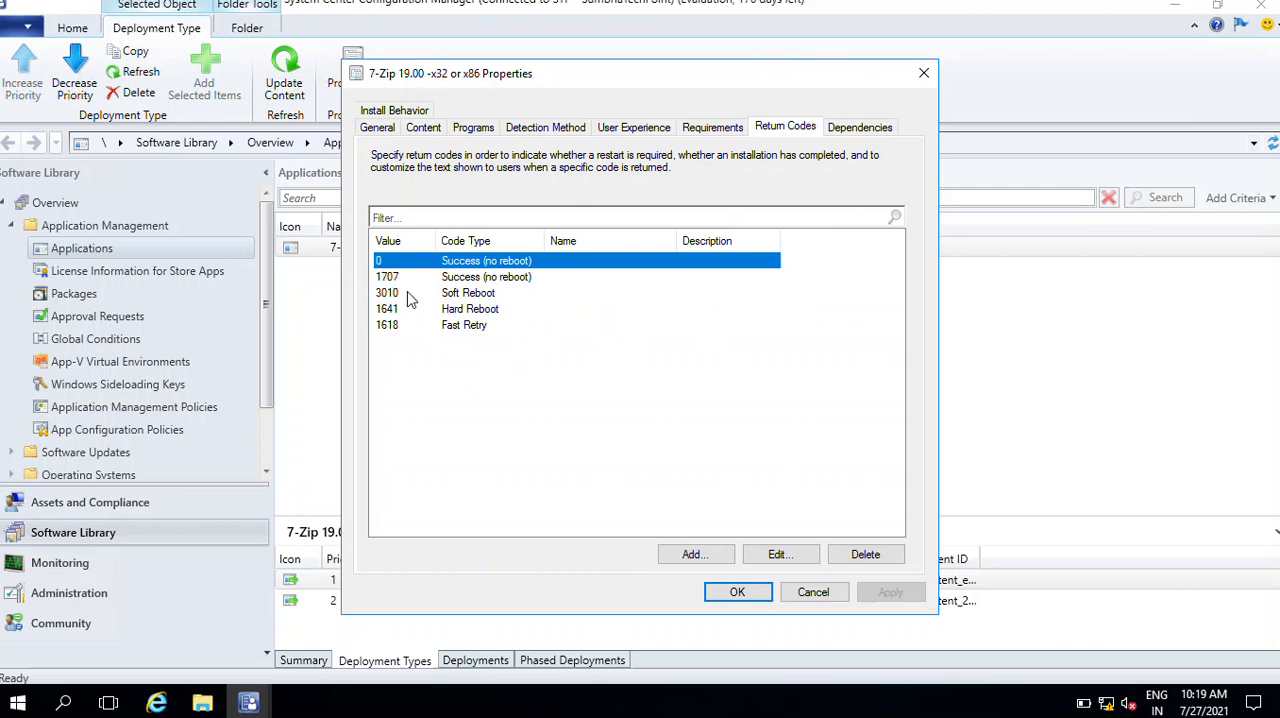
left_click(410, 293)
left_click(411, 278)
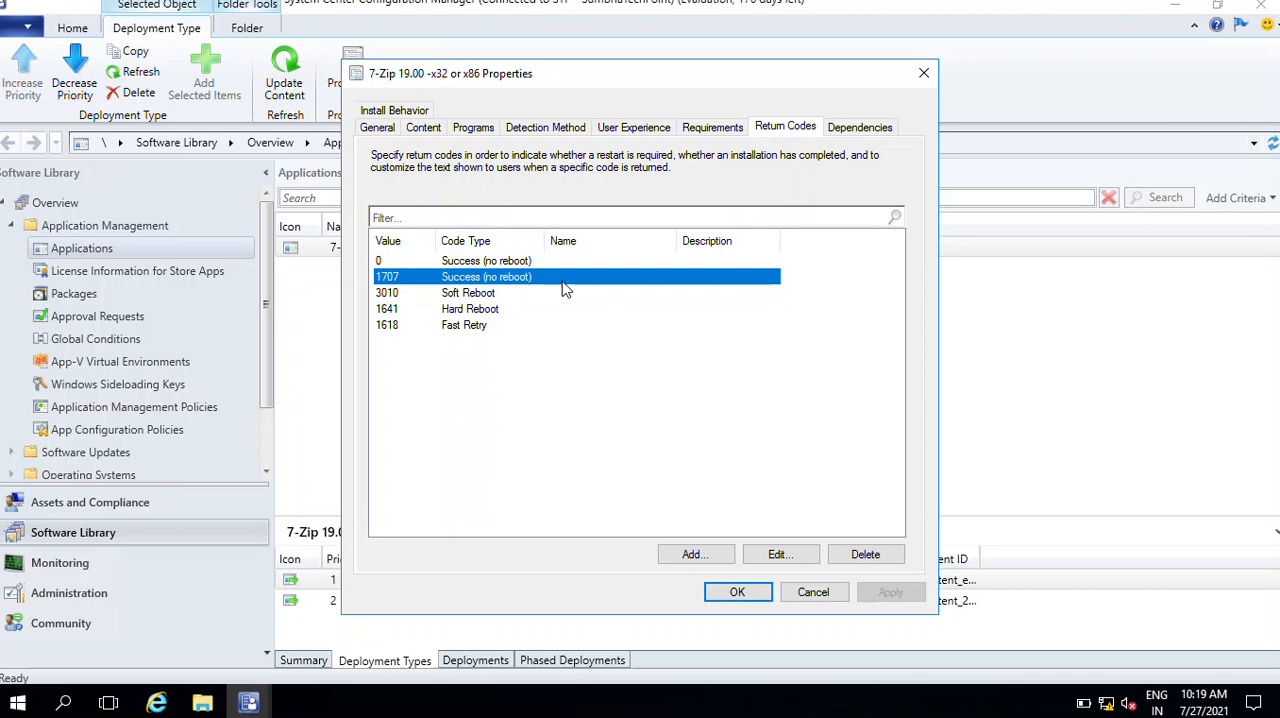
left_click(400, 295)
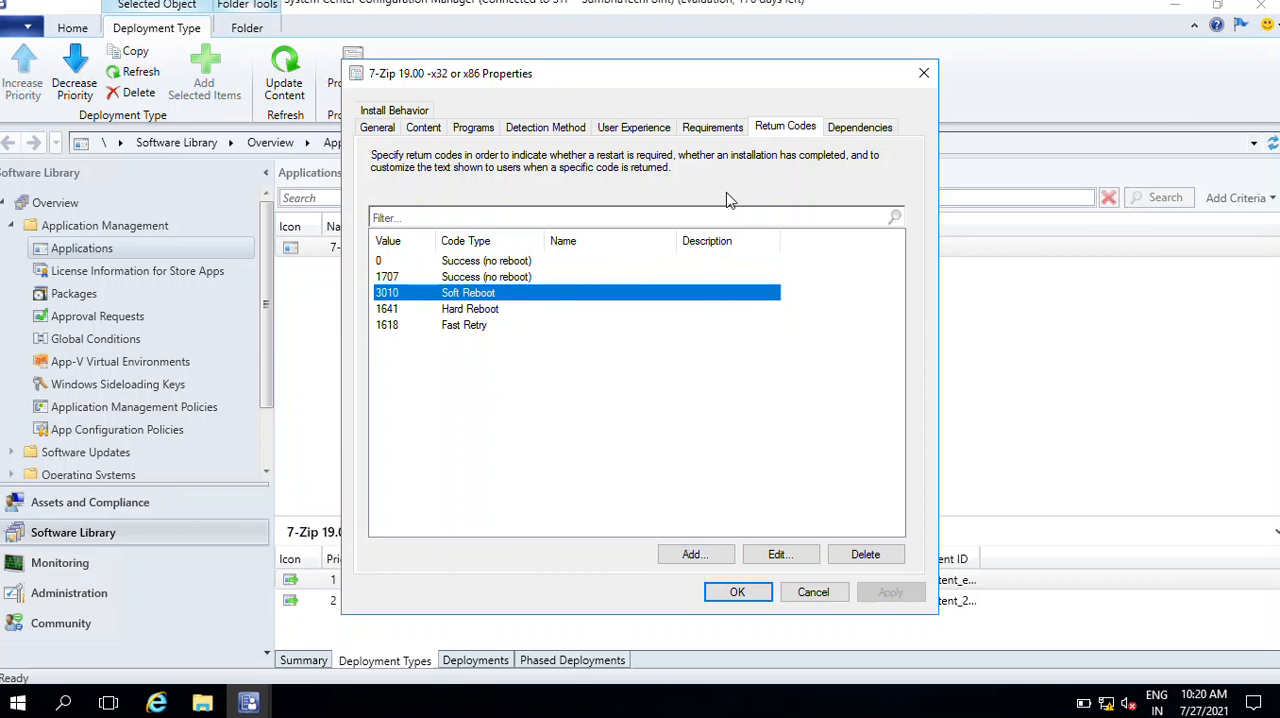
Check the options for adding a software dependency without adding one, and accept the 32-bit deployment type's properties
left_click(880, 131)
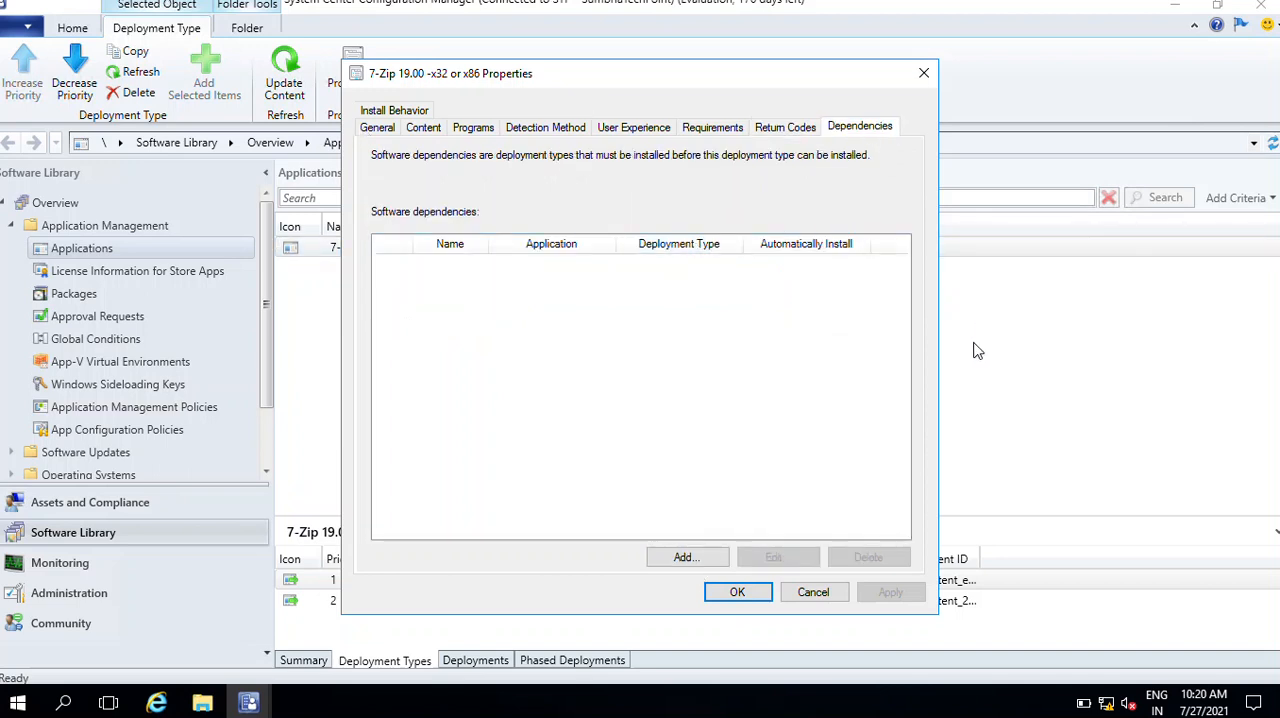
left_click(683, 563)
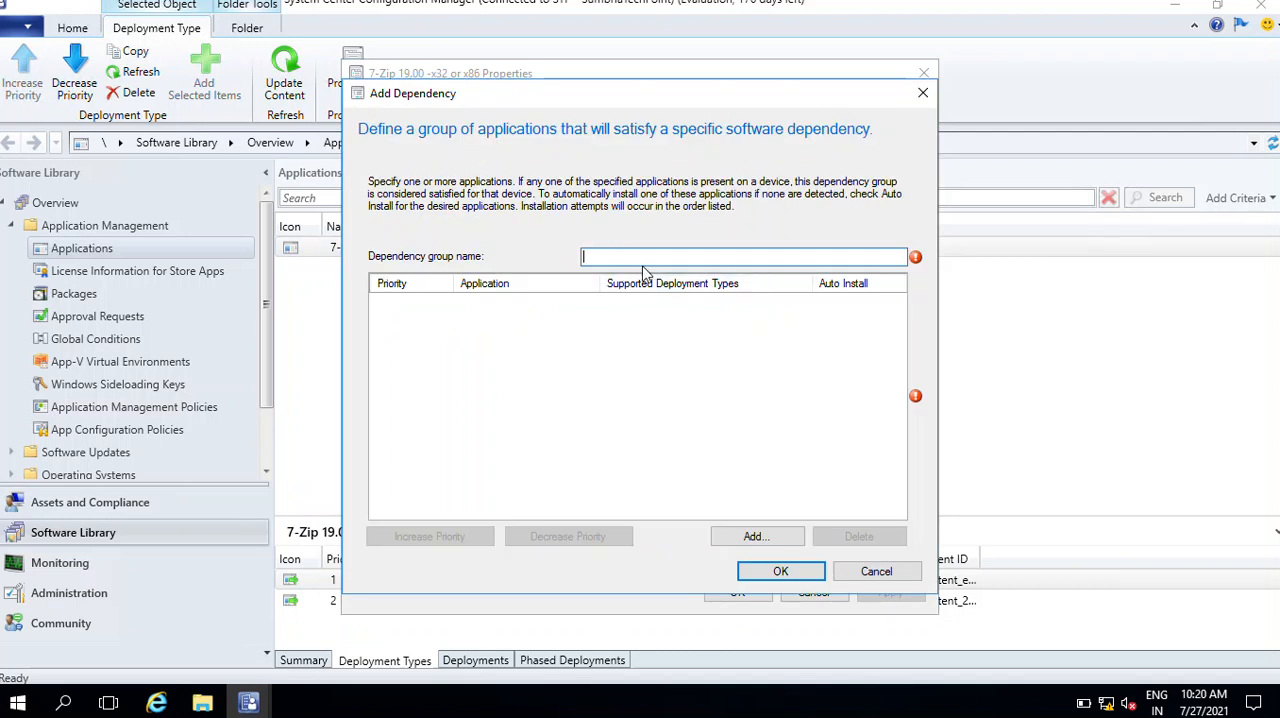
left_click(878, 574)
left_click(738, 596)
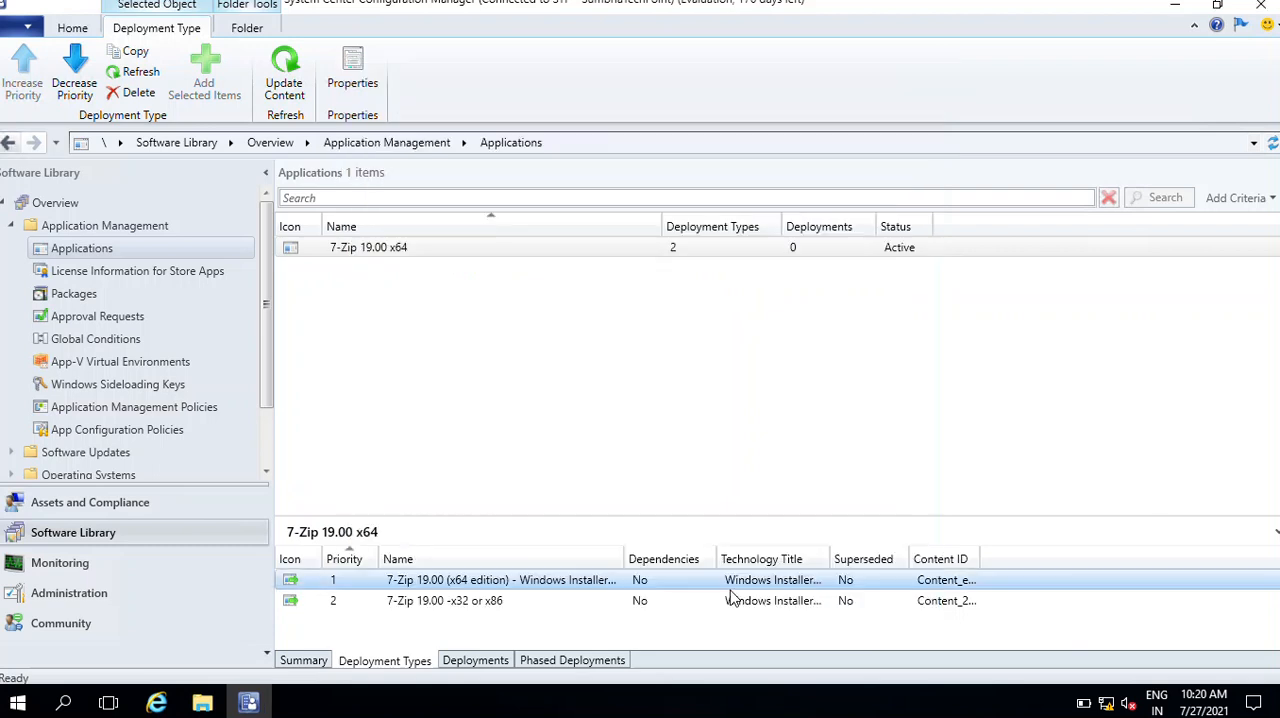
left_click(394, 609)
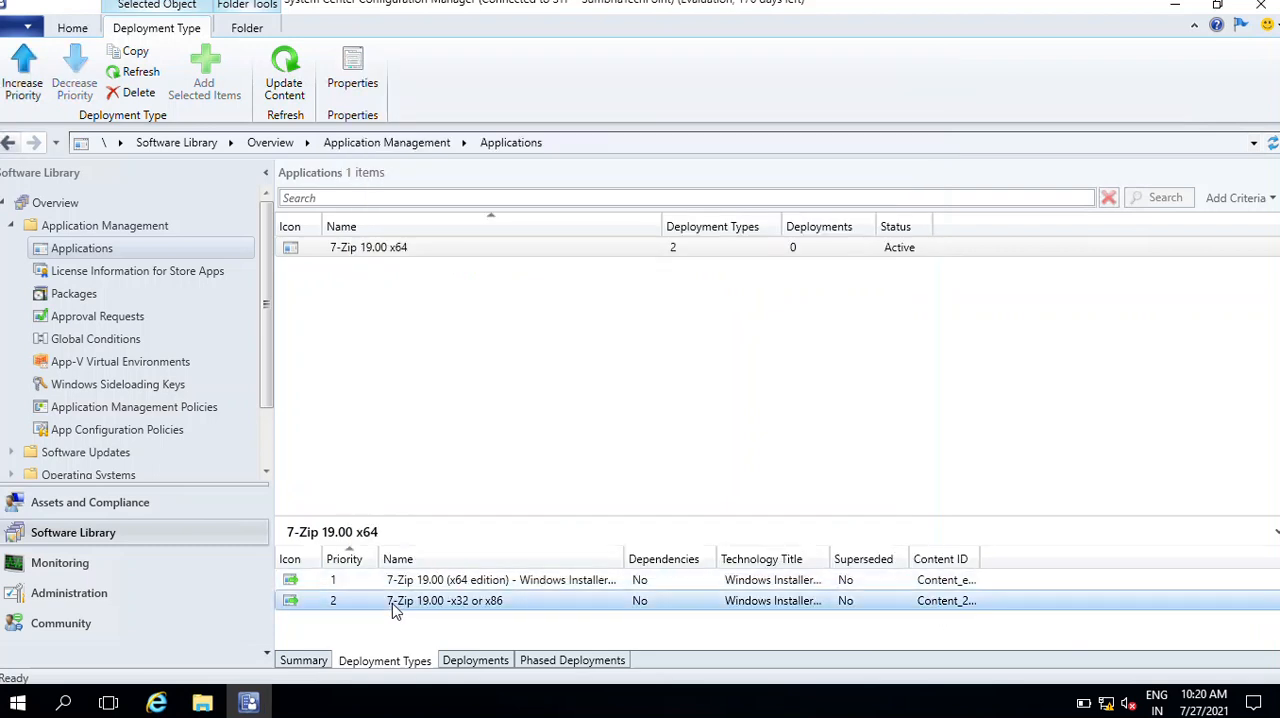